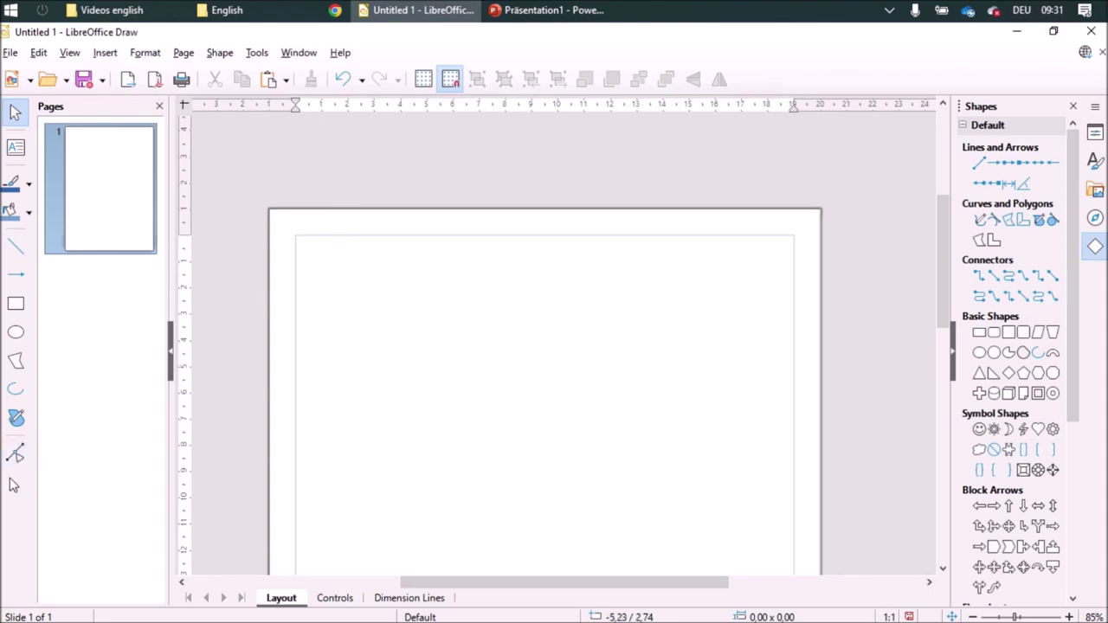
Add the Circle Pie command to the Drawing toolbar right after Arc.
right_click(19, 428)
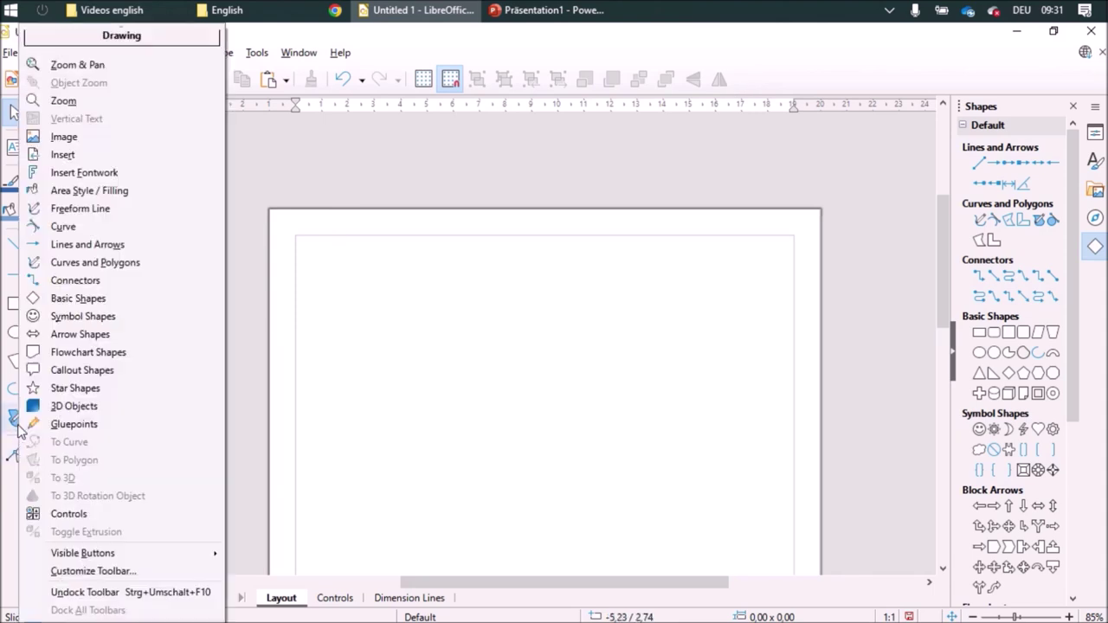
left_click(118, 579)
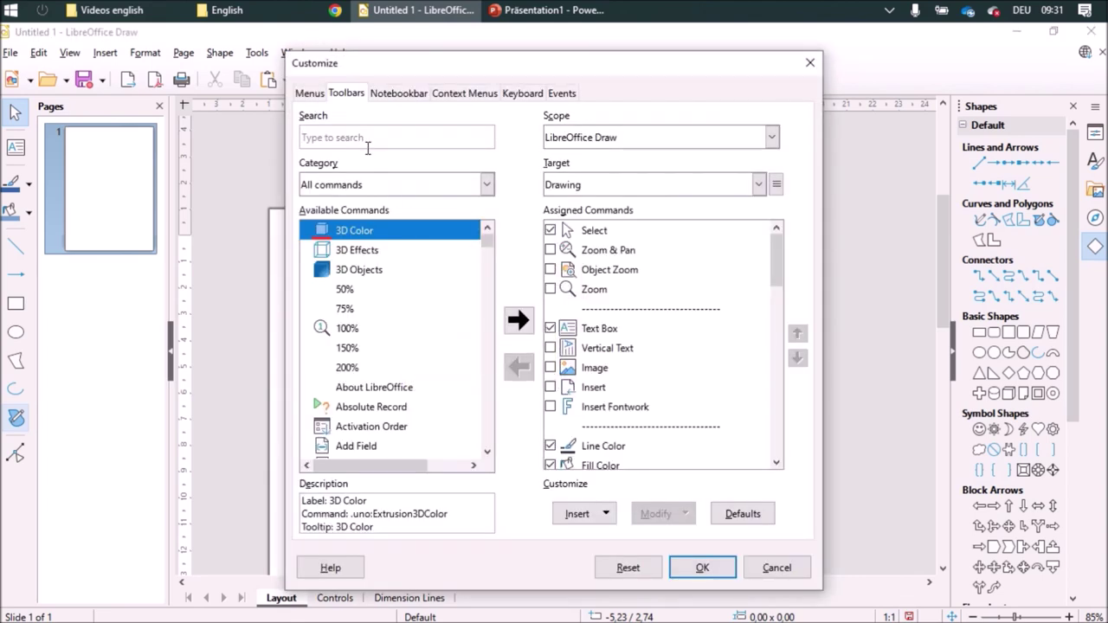
type("circ")
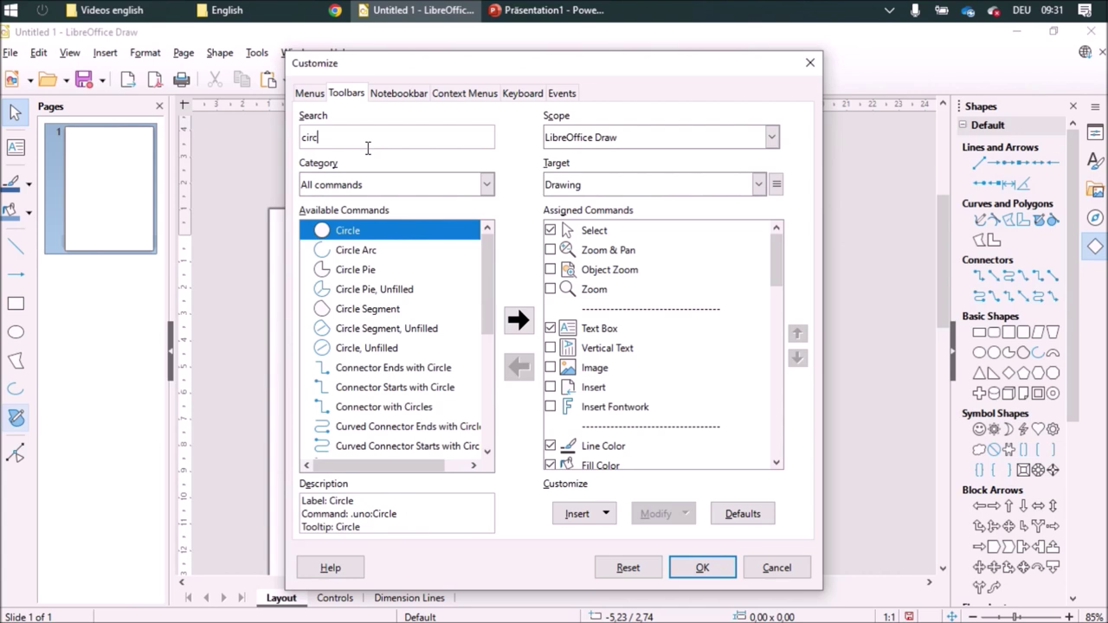
left_click(351, 270)
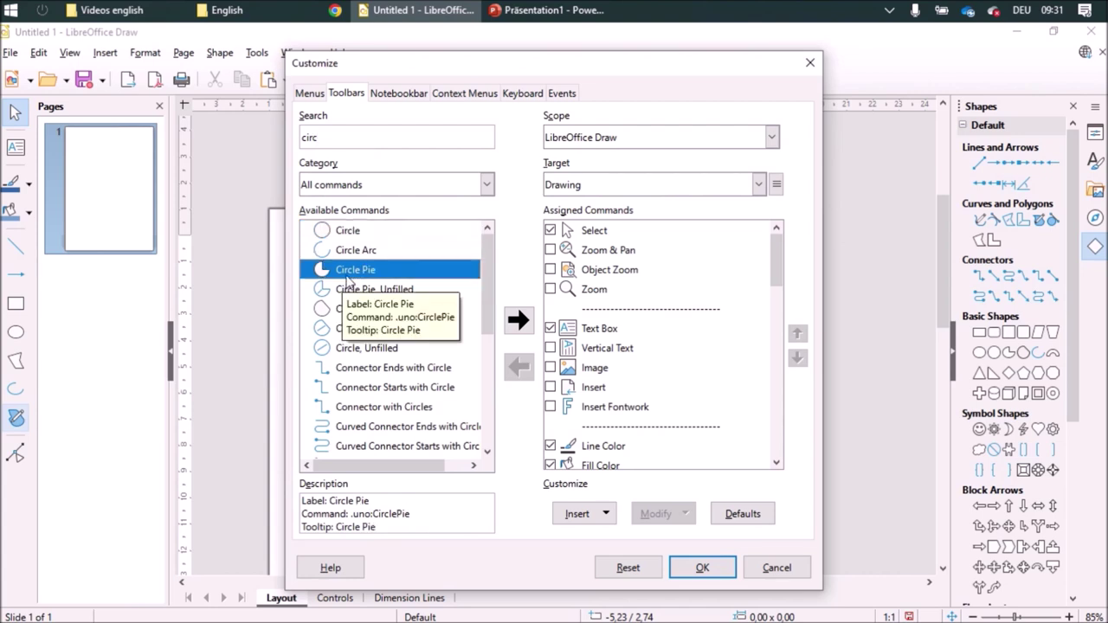
left_click_drag(776, 288, 777, 354)
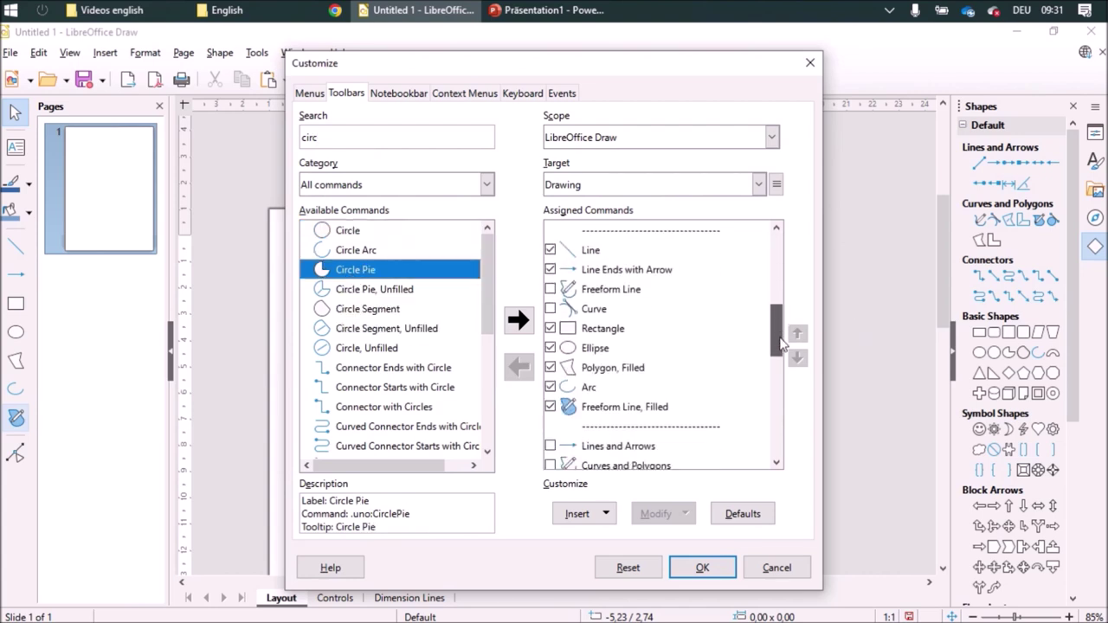
left_click(588, 391)
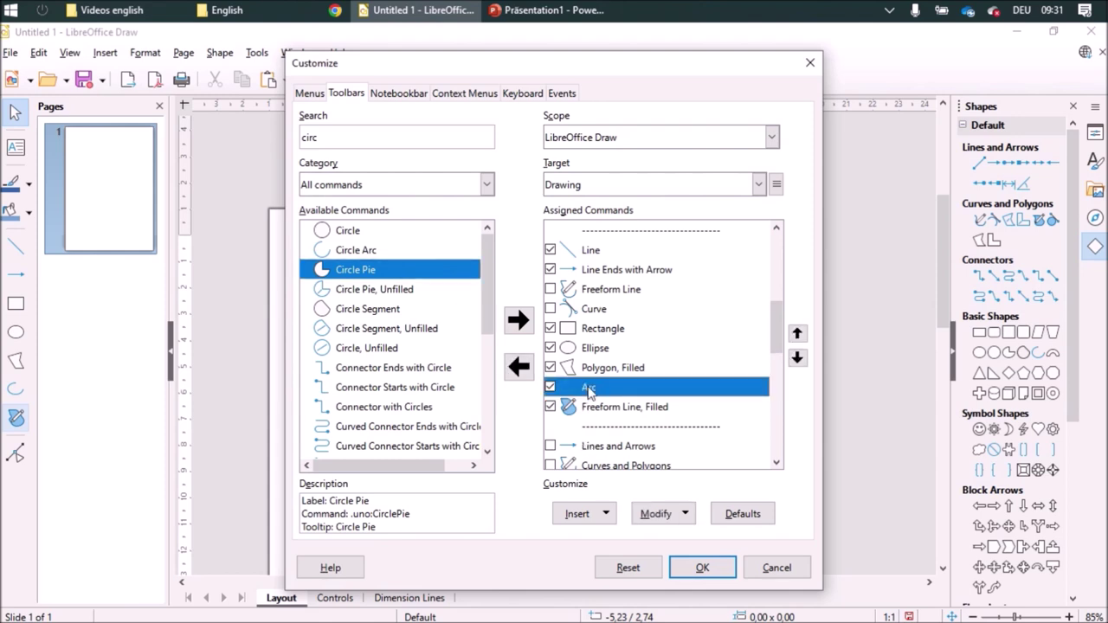
left_click(520, 322)
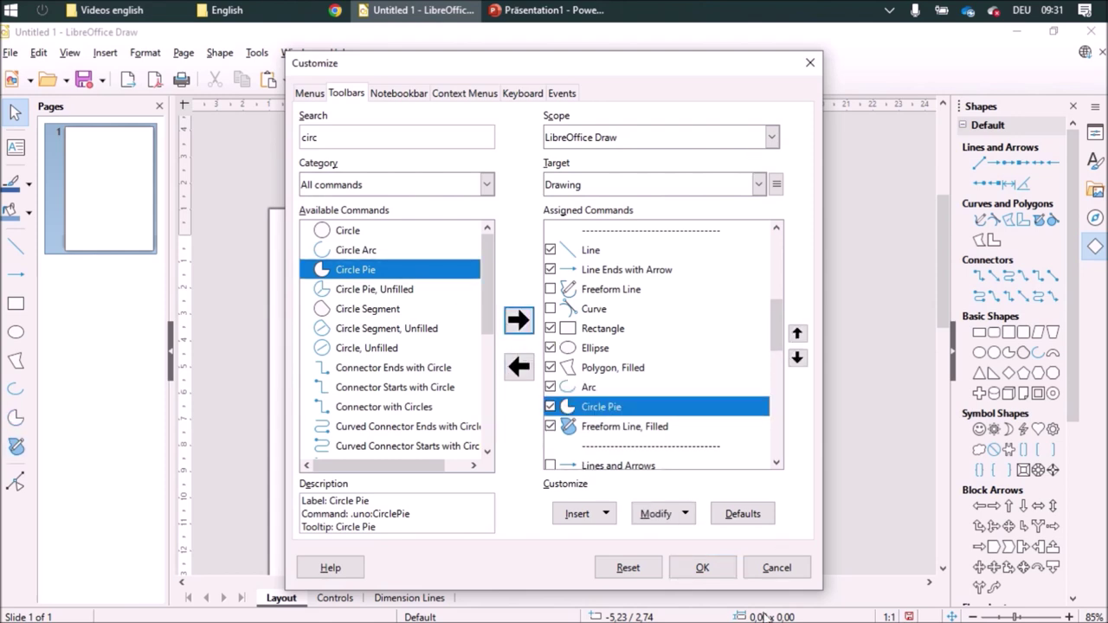
left_click(701, 568)
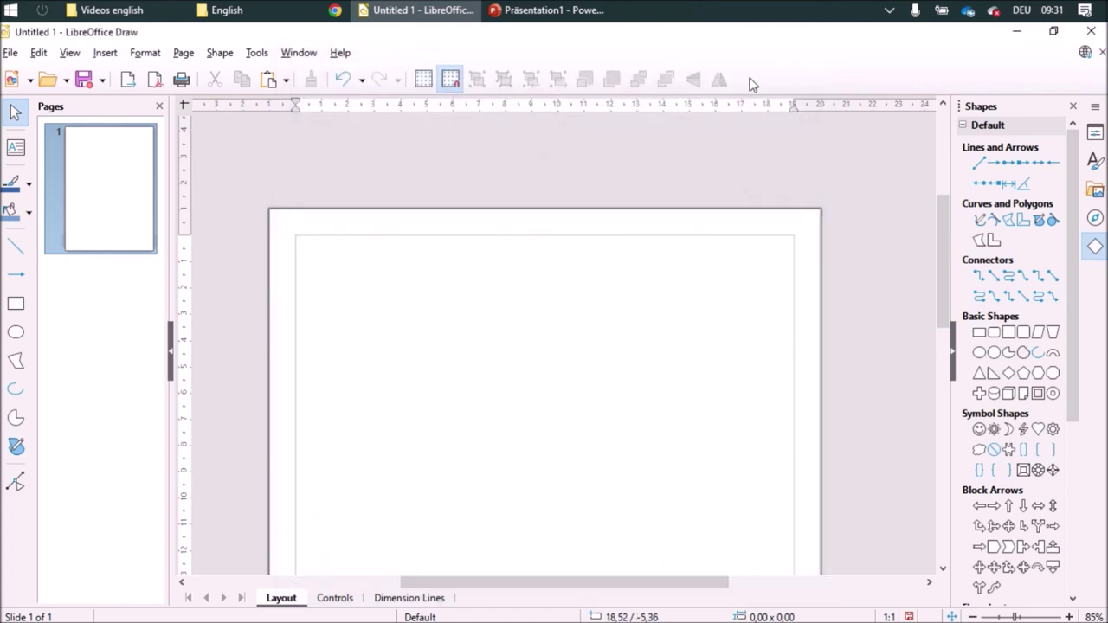
Add the Merge command to the end of the Standard toolbar, after Horizontally.
right_click(700, 78)
left_click(751, 313)
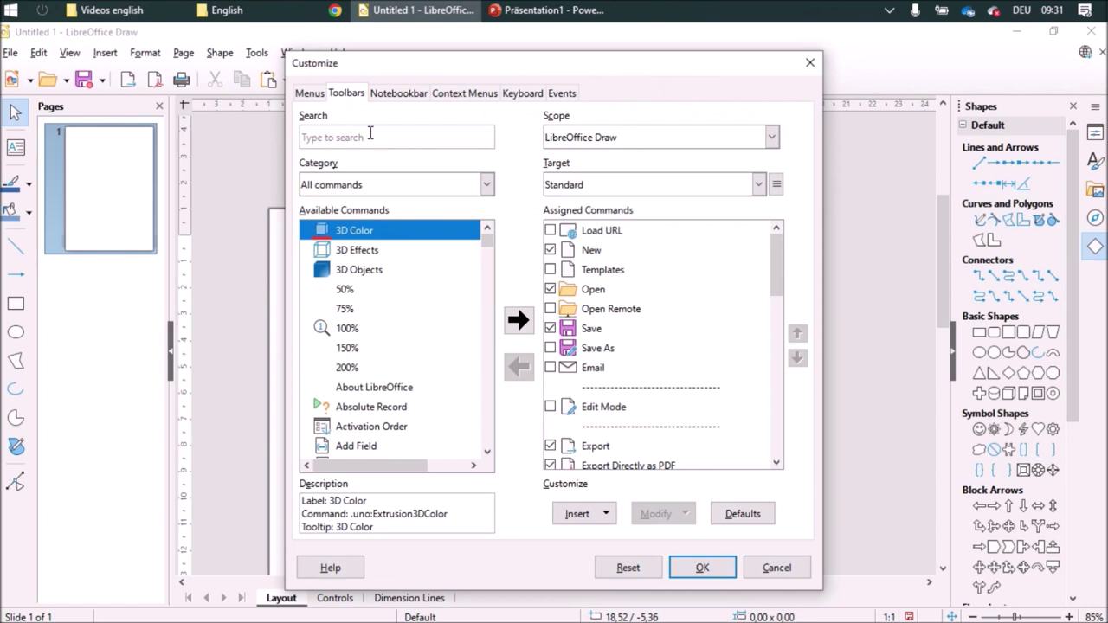
type("merg")
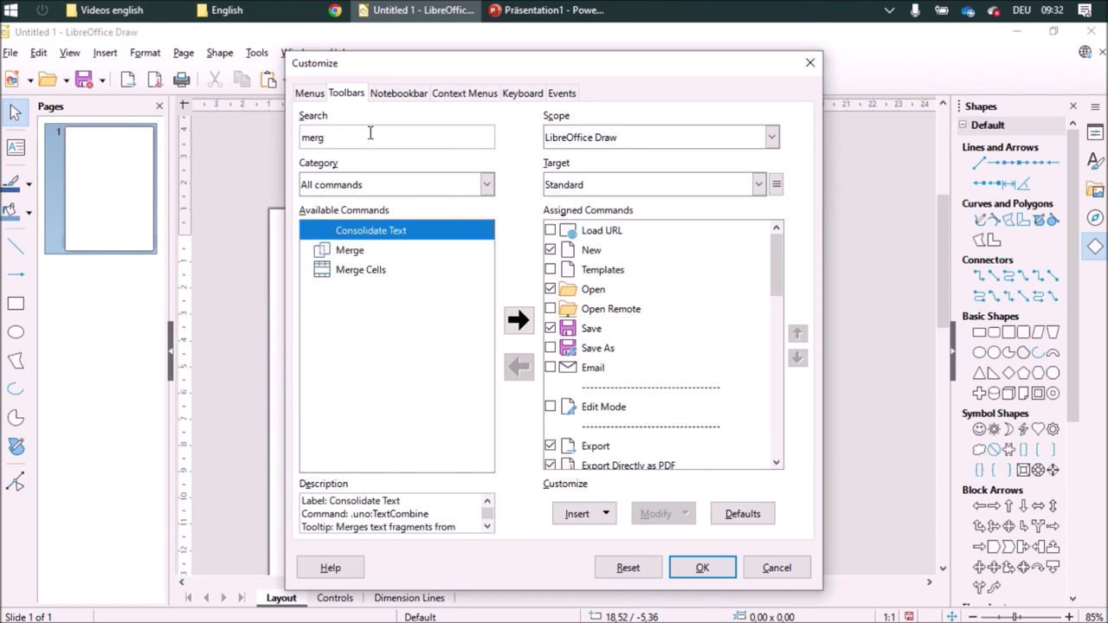
left_click(366, 250)
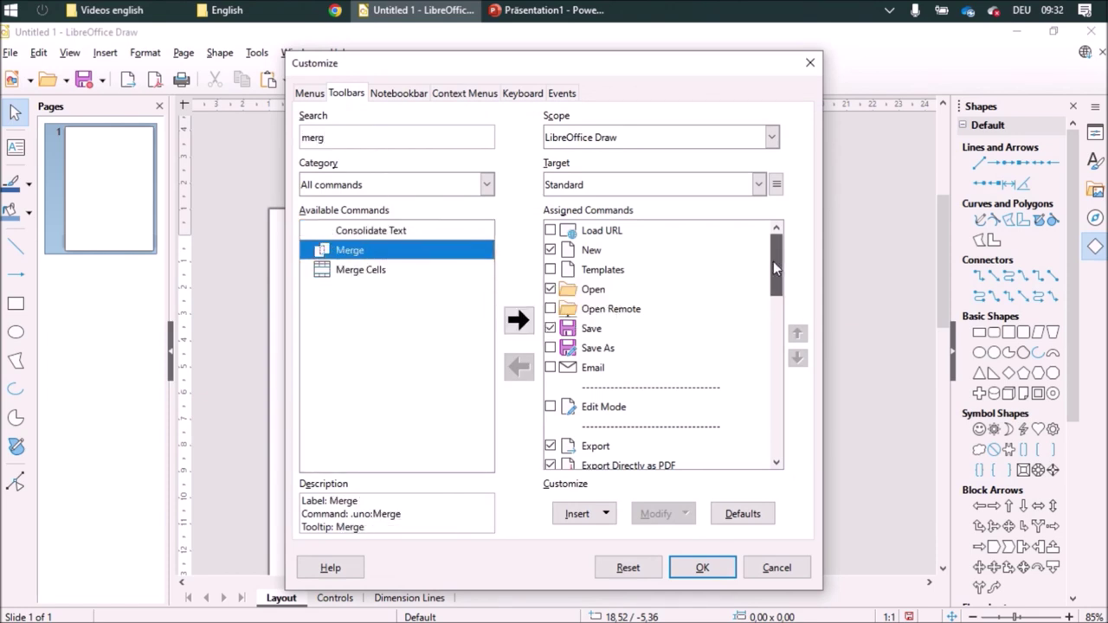
left_click_drag(773, 261, 762, 450)
left_click(626, 446)
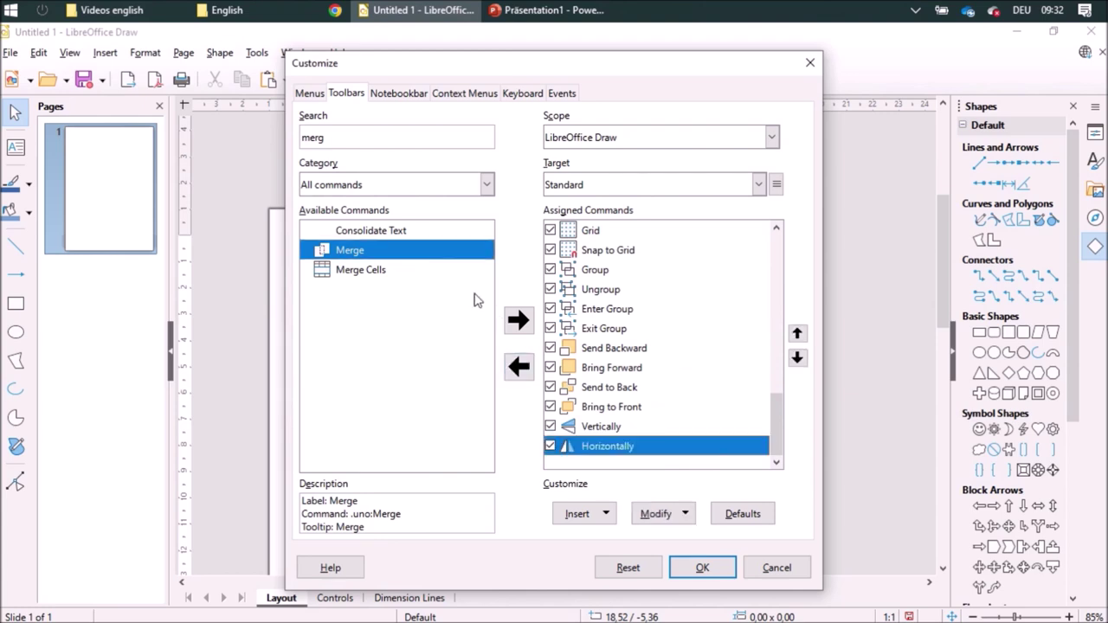
left_click(518, 320)
Add the Subtract command to the Standard toolbar after Merge.
double_click(361, 142)
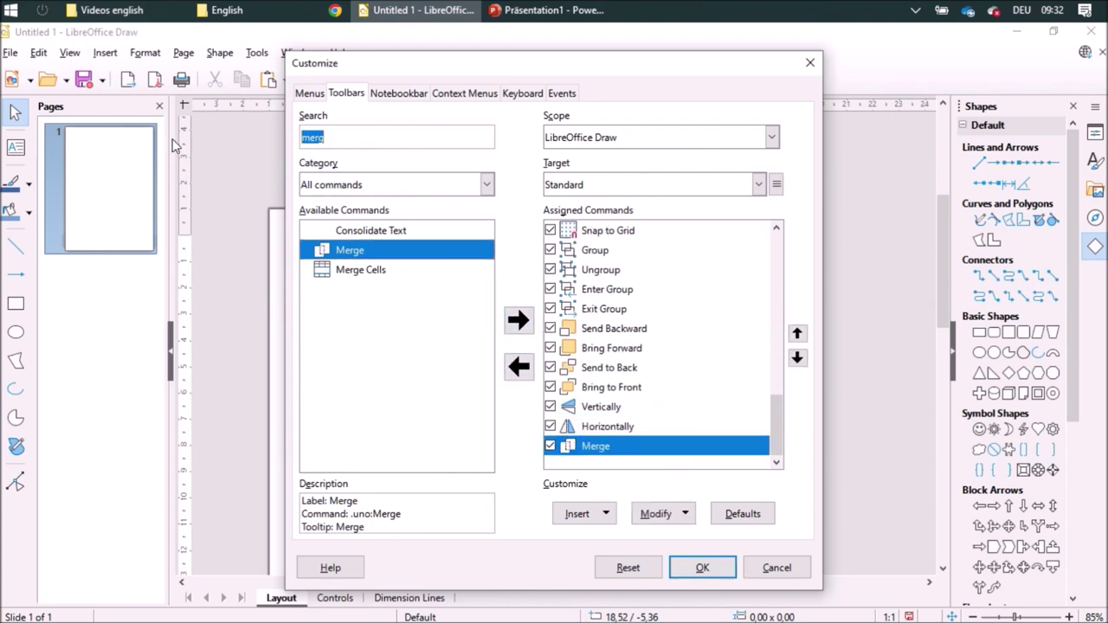
type("sub")
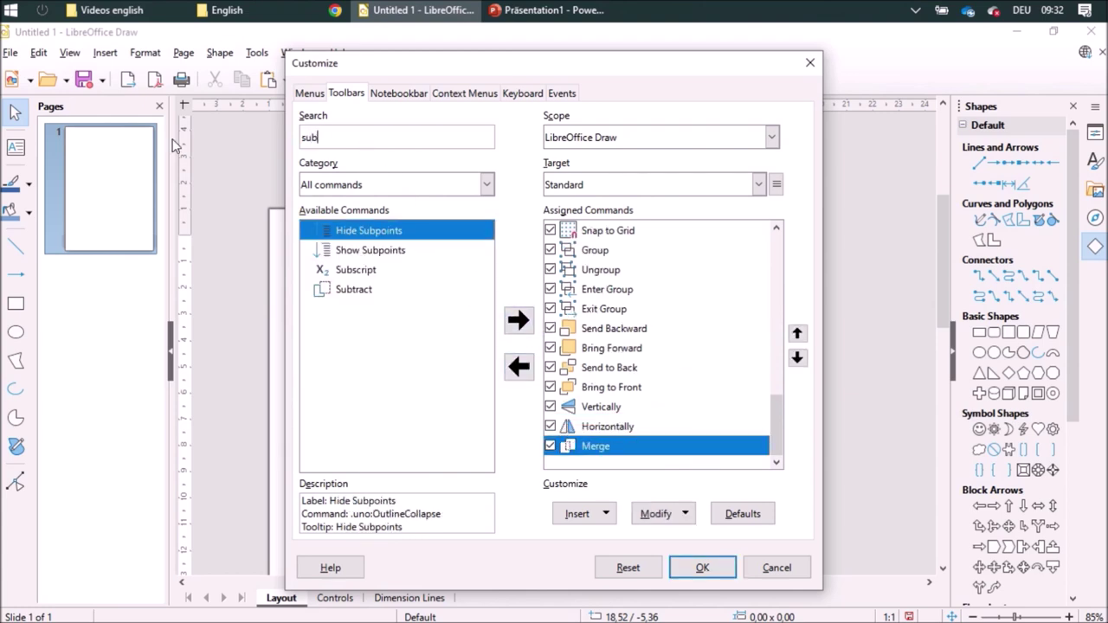
left_click(348, 290)
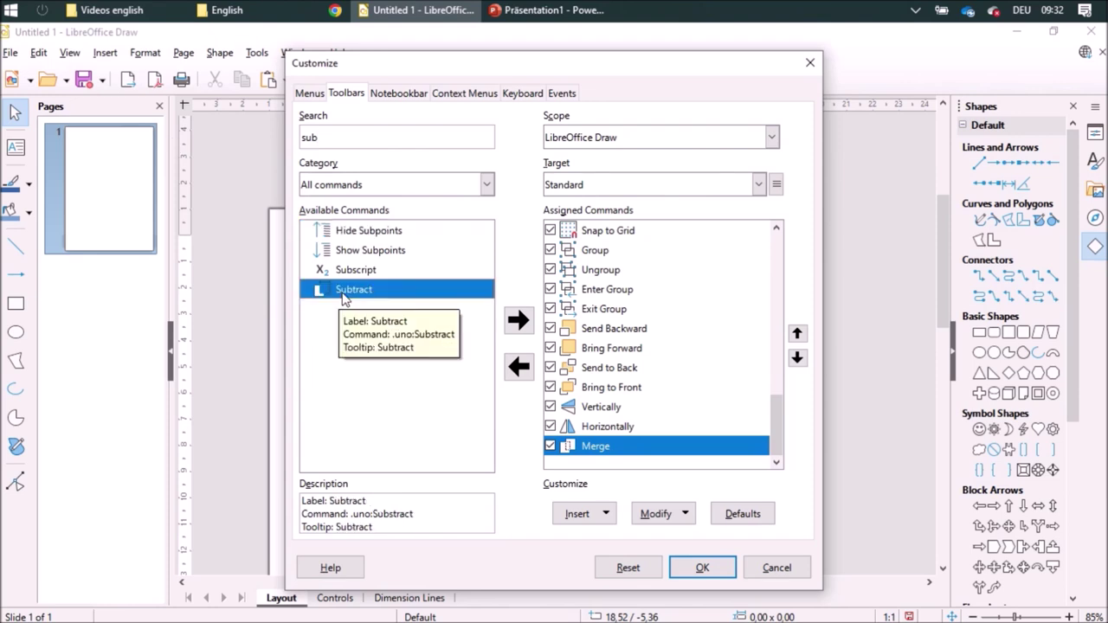
left_click(518, 320)
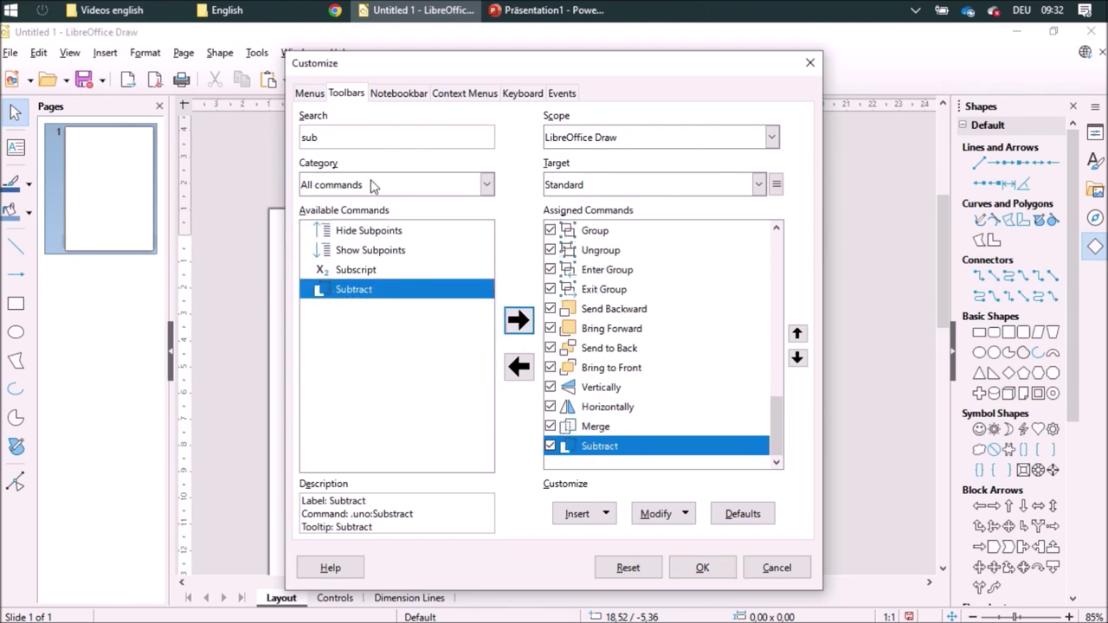
Add the Intersect command after Subtract and confirm the toolbar customisation.
double_click(352, 139)
type("inter")
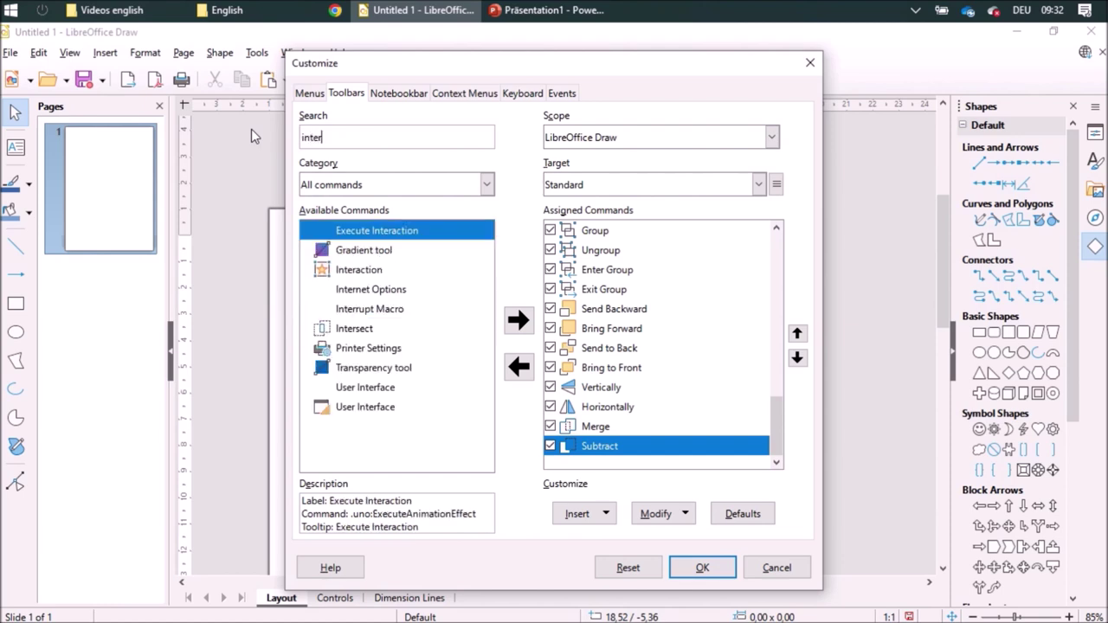
left_click(347, 328)
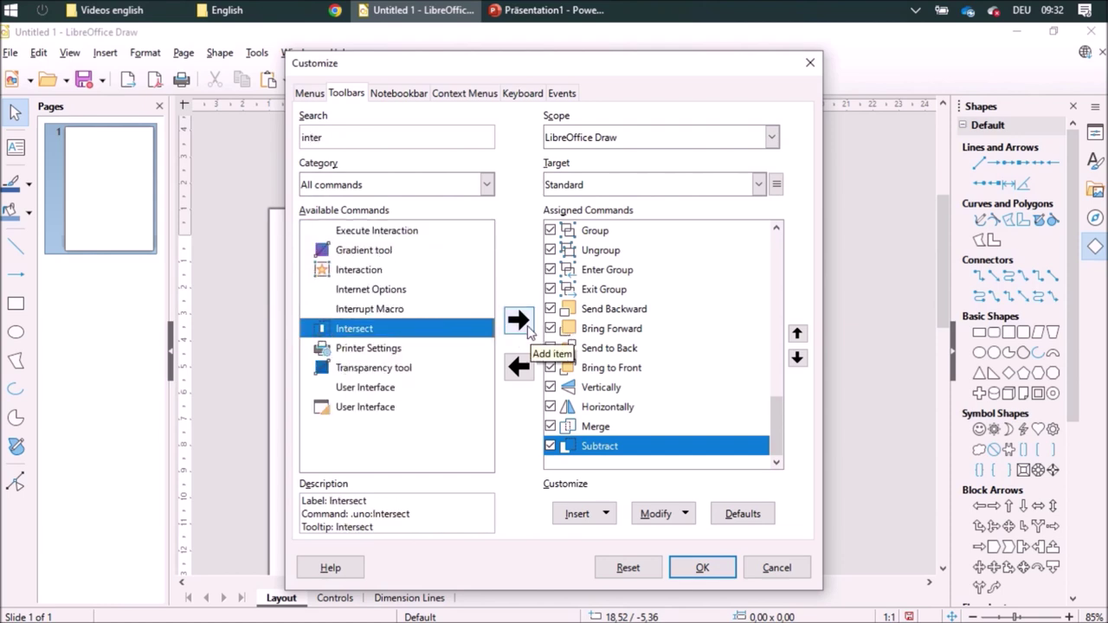
left_click(518, 320)
left_click(703, 568)
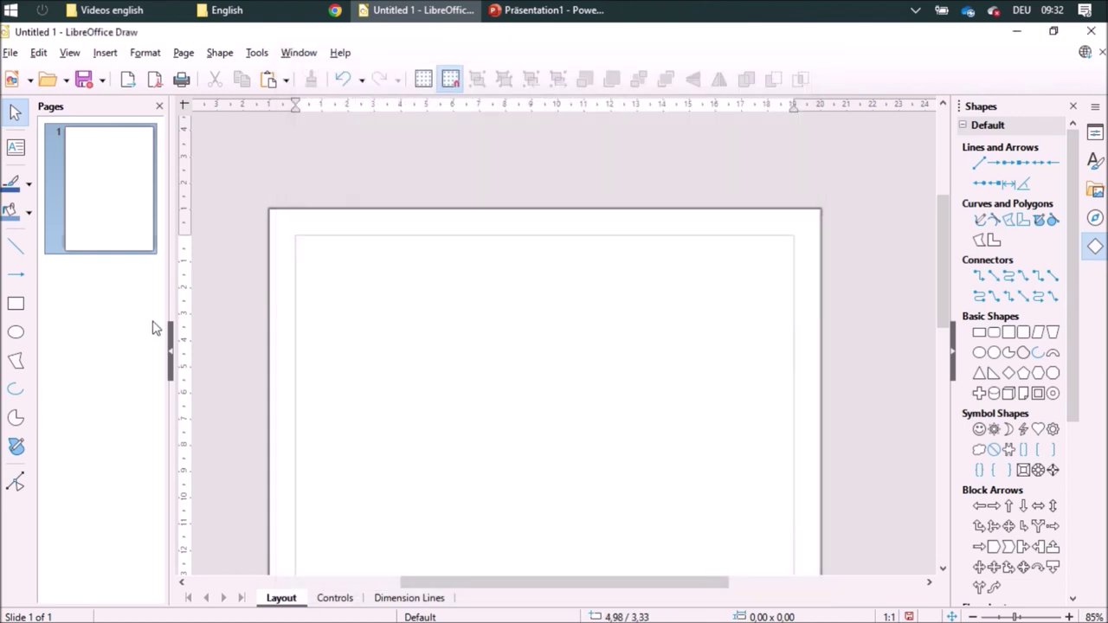
Draw a circle near the page's upper left with an overlapping copy to its right.
left_click(16, 338)
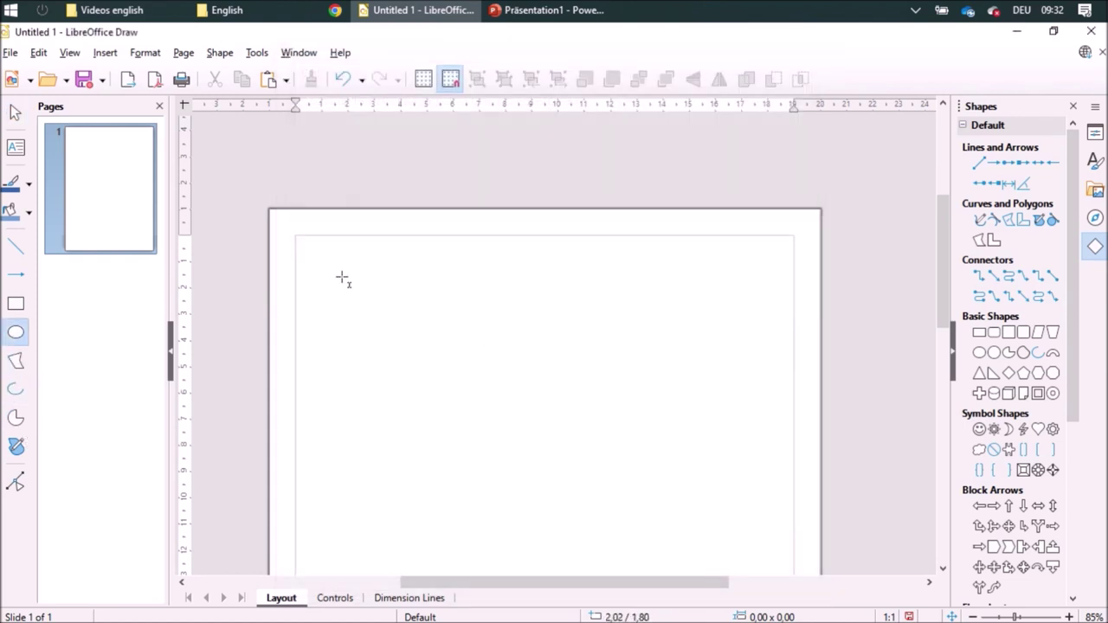
left_click_drag(342, 274, 433, 381)
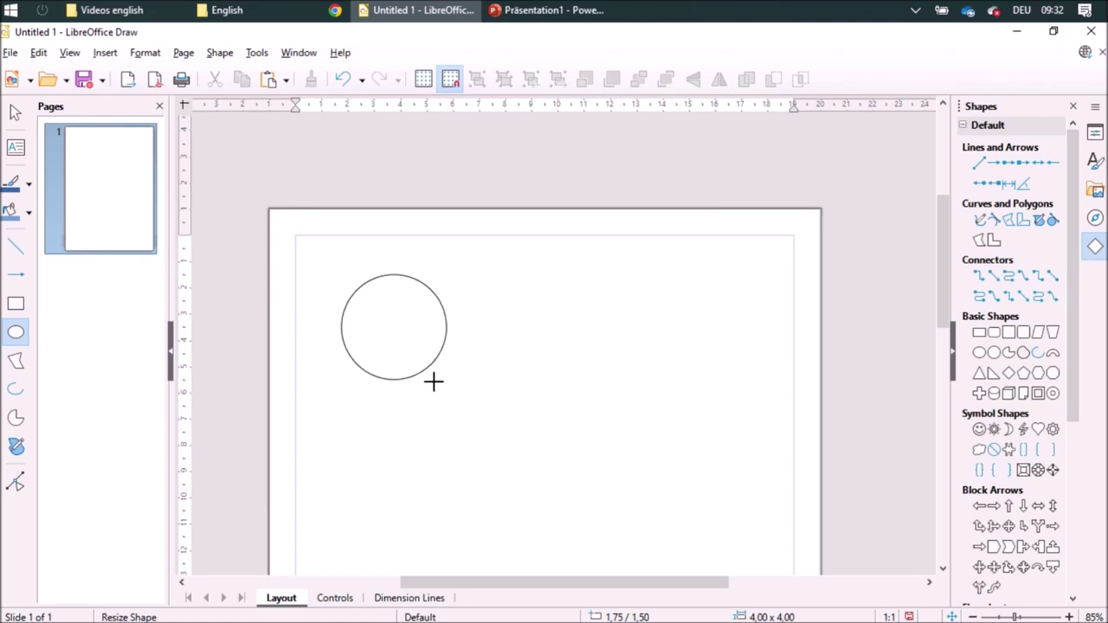
left_click_drag(407, 346, 477, 339)
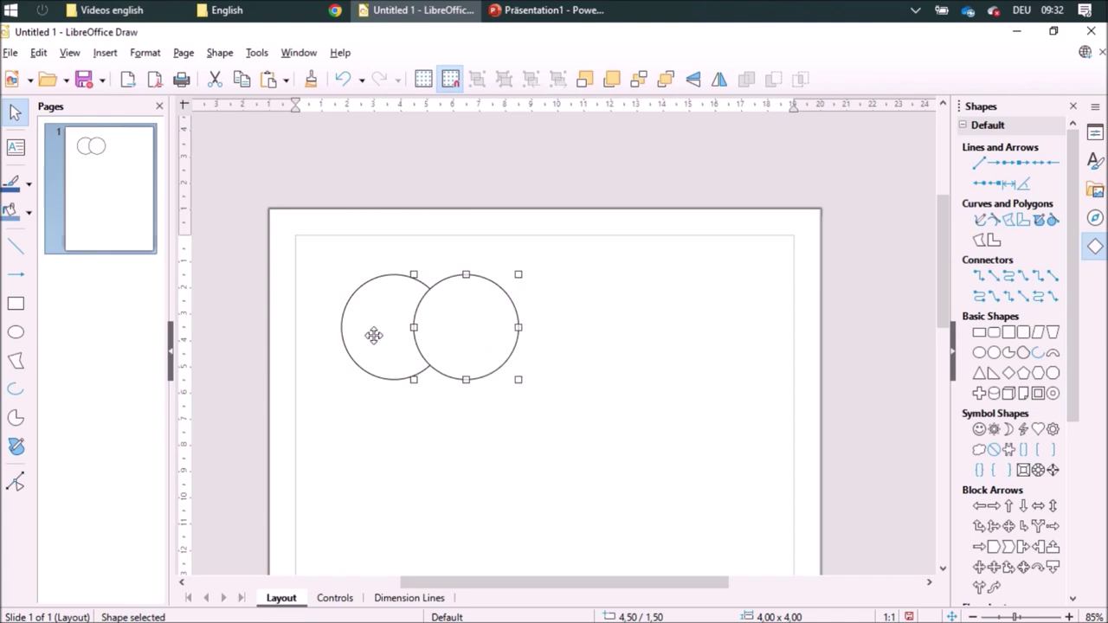
Select both circles and merge them into one shape.
left_click_drag(303, 258, 586, 426)
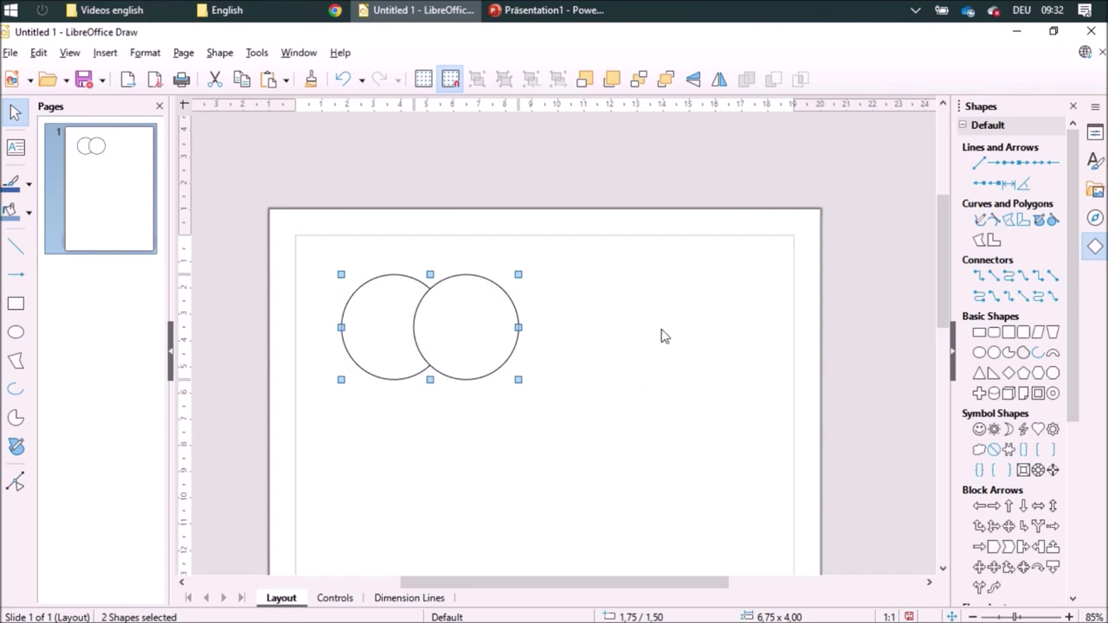
left_click(667, 340)
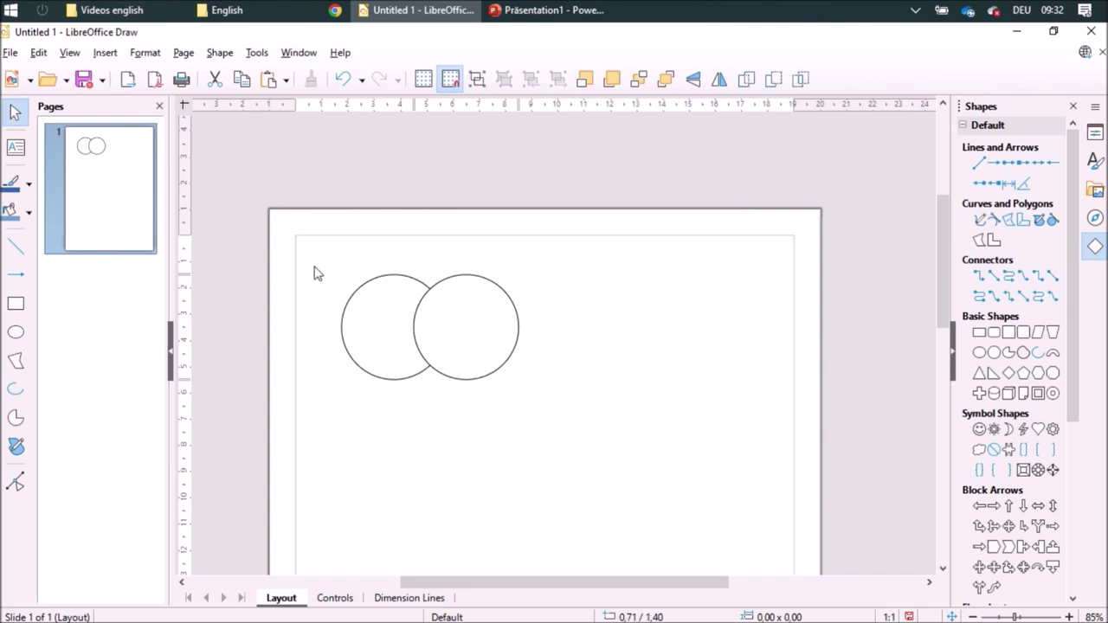
left_click_drag(309, 249, 542, 435)
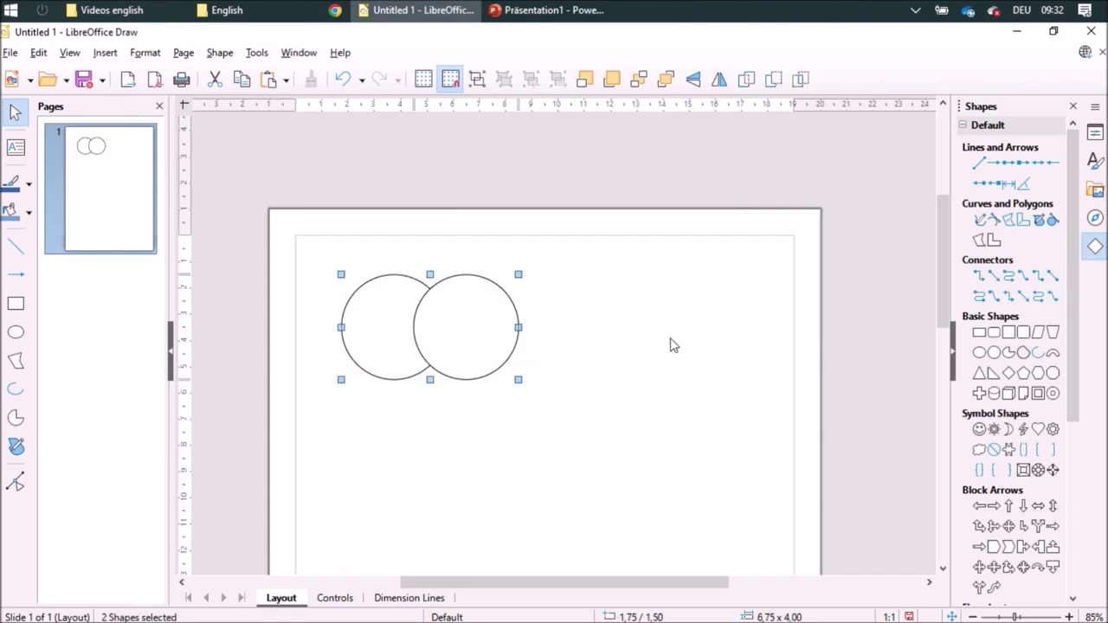
left_click(746, 80)
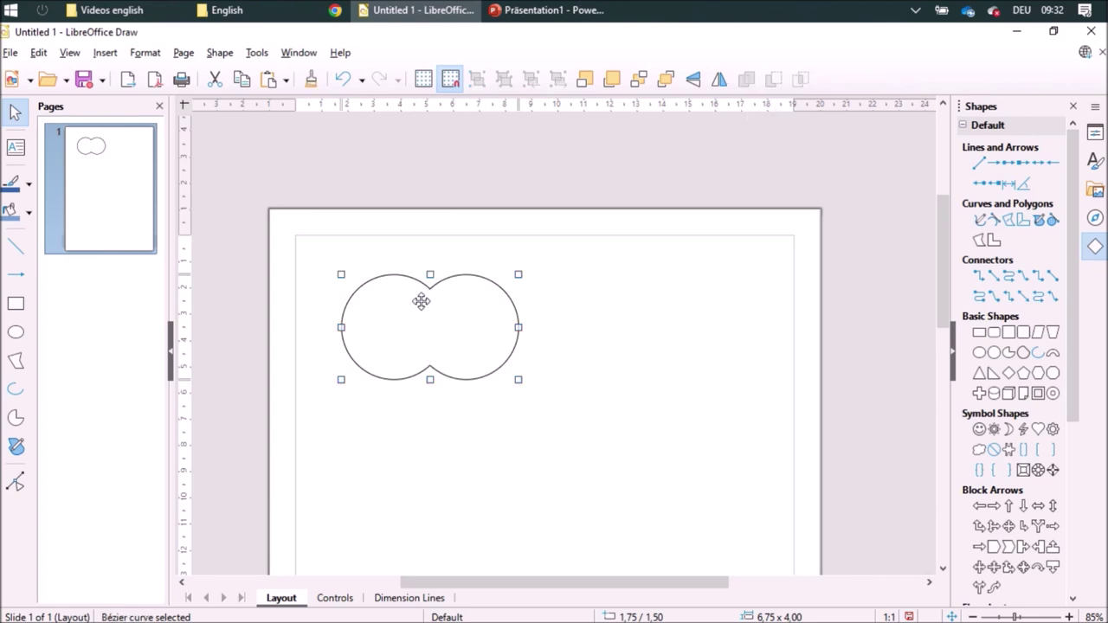
Undo the merge, subtract the second circle from the first, then undo the subtraction.
key("ctrl+z")
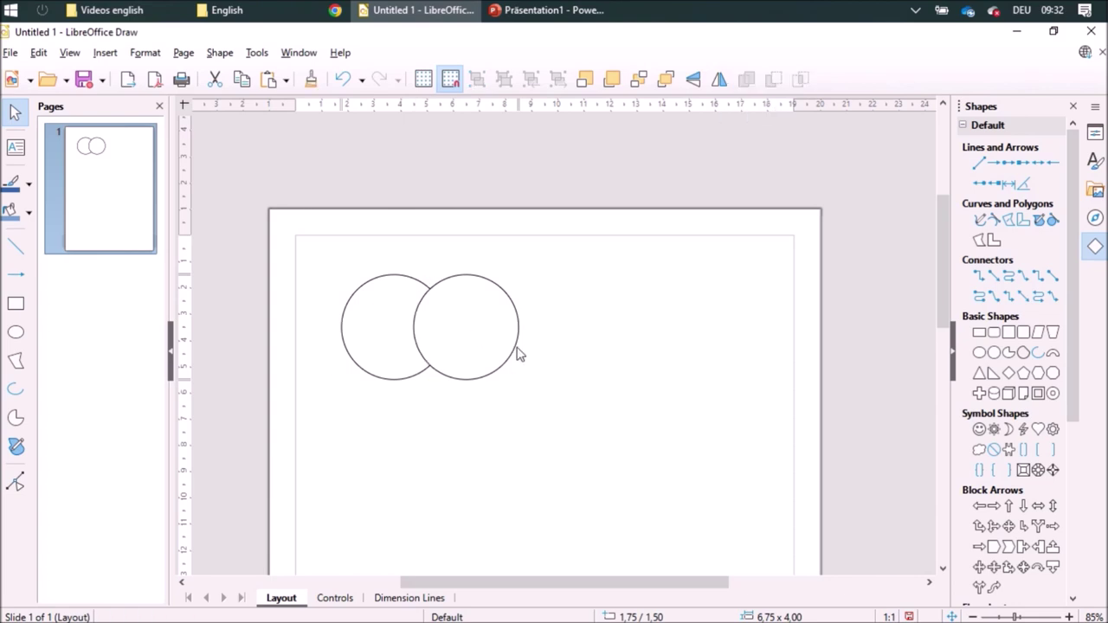
left_click_drag(315, 250, 609, 437)
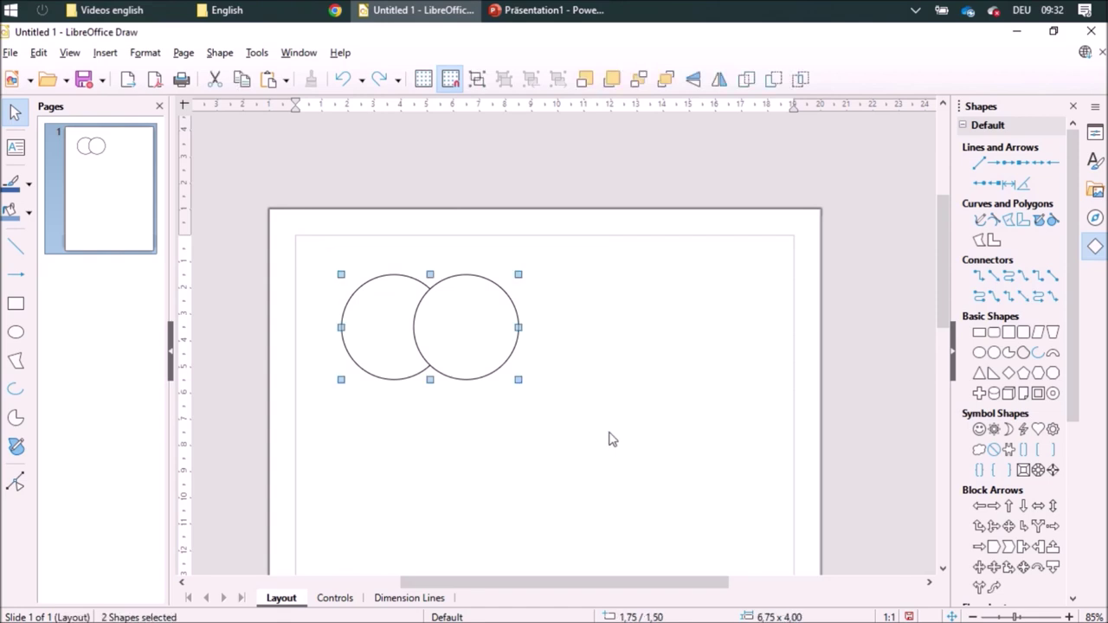
left_click(773, 81)
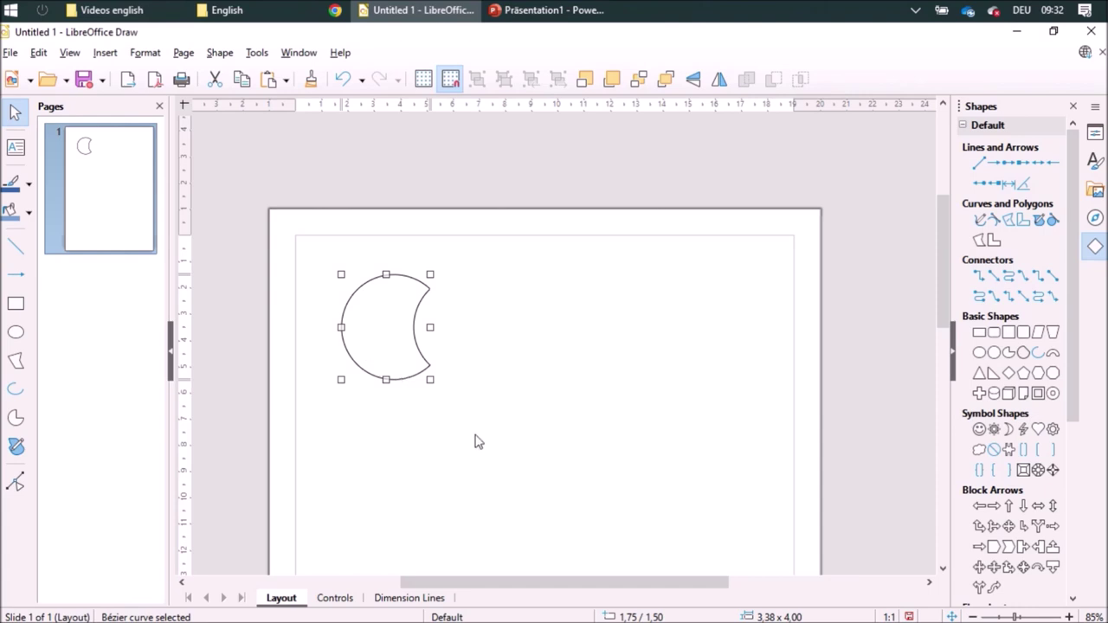
key("ctrl+z")
Intersect the two circles to keep only their overlap, then undo it.
key("Escape")
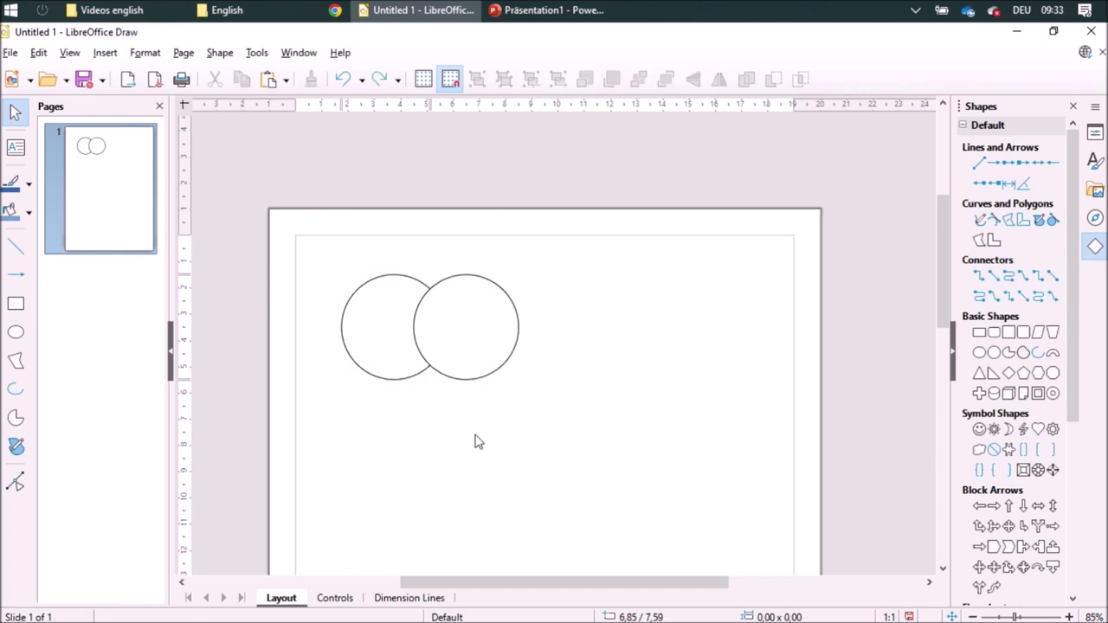
left_click_drag(314, 255, 554, 434)
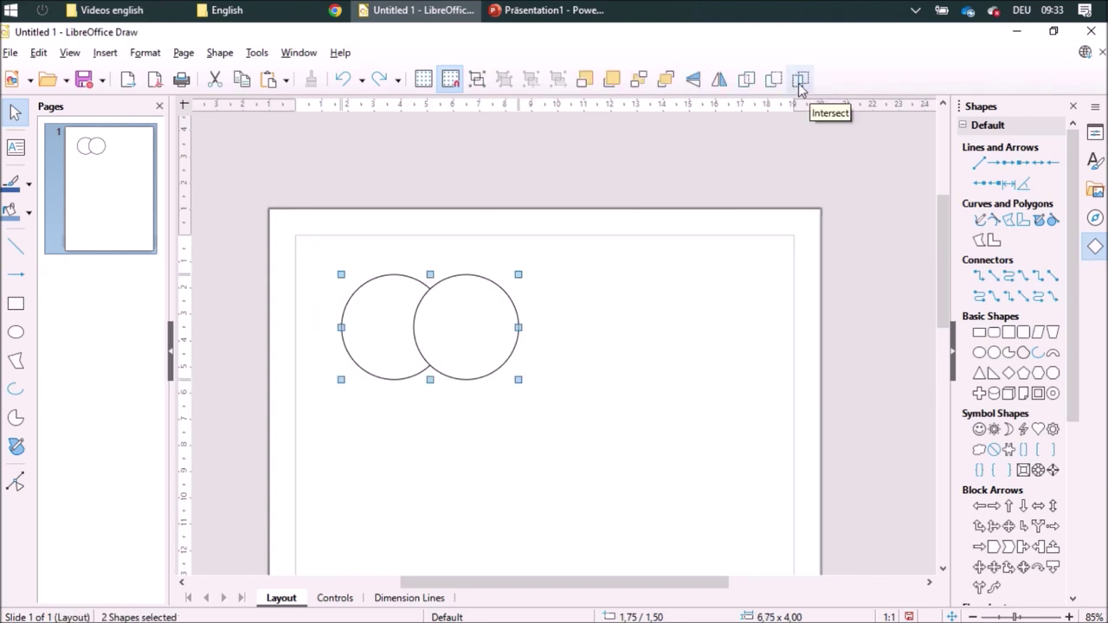
left_click(801, 81)
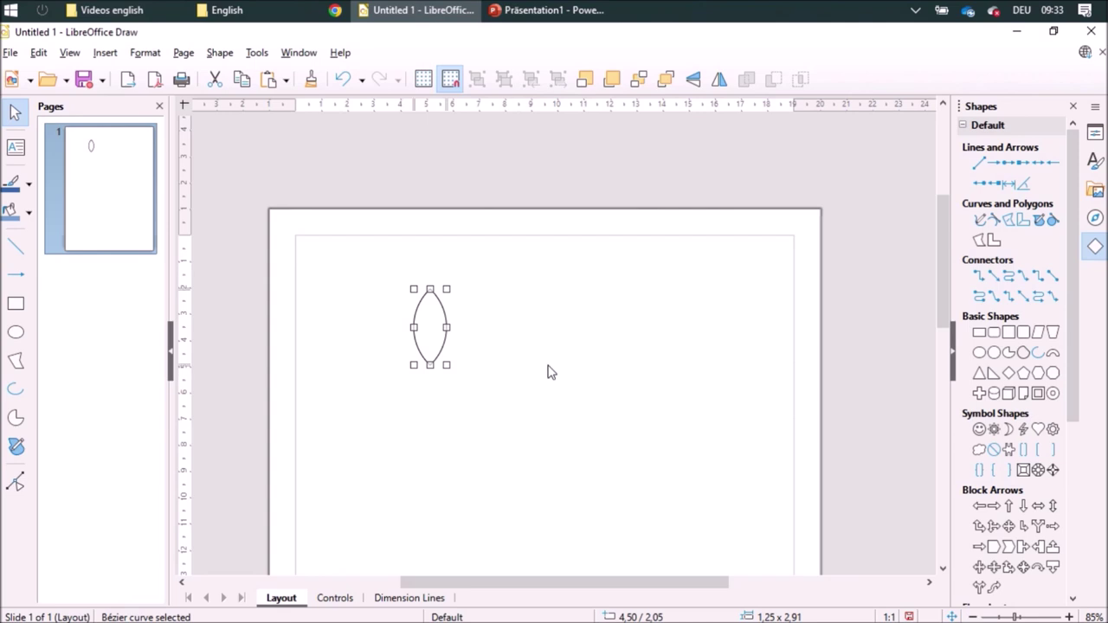
key("ctrl+z")
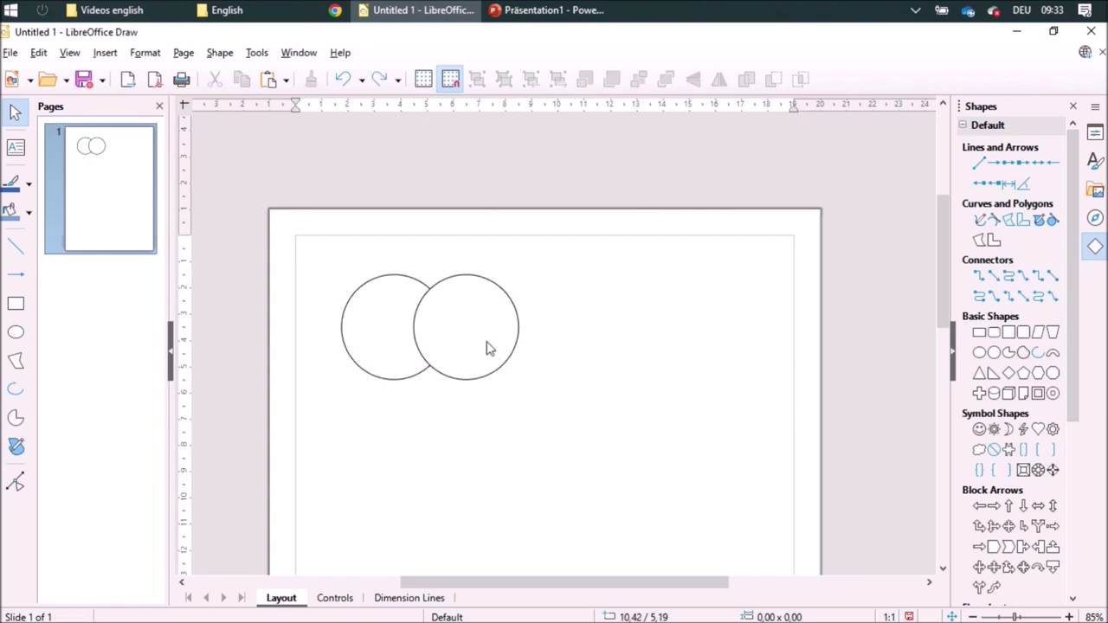
Delete both circles and display grid dots across the page.
left_click_drag(329, 258, 632, 471)
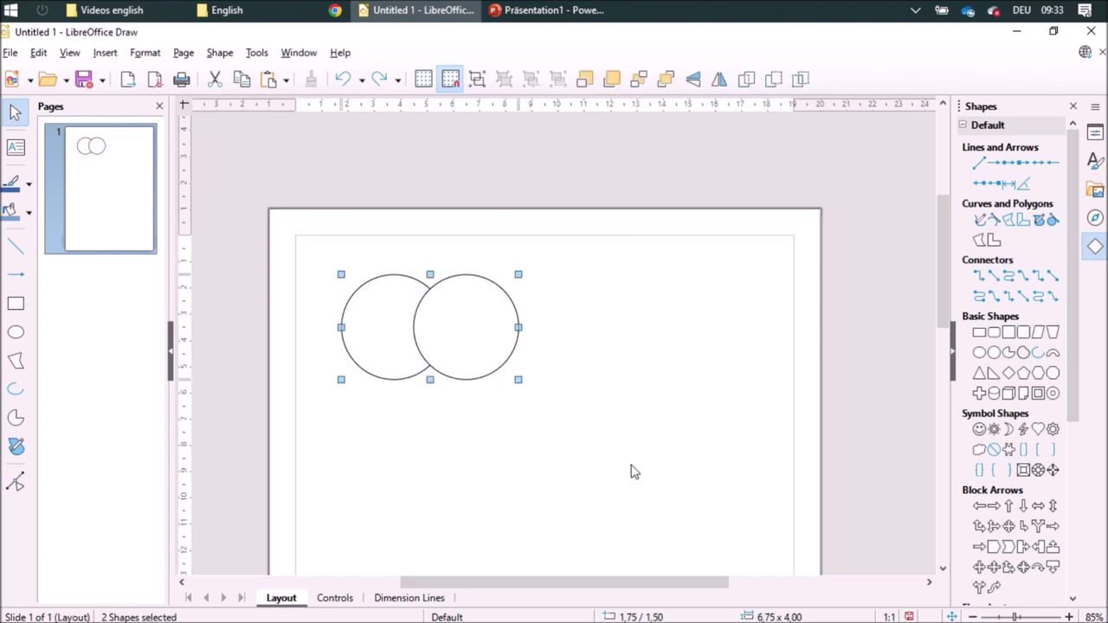
key("Delete")
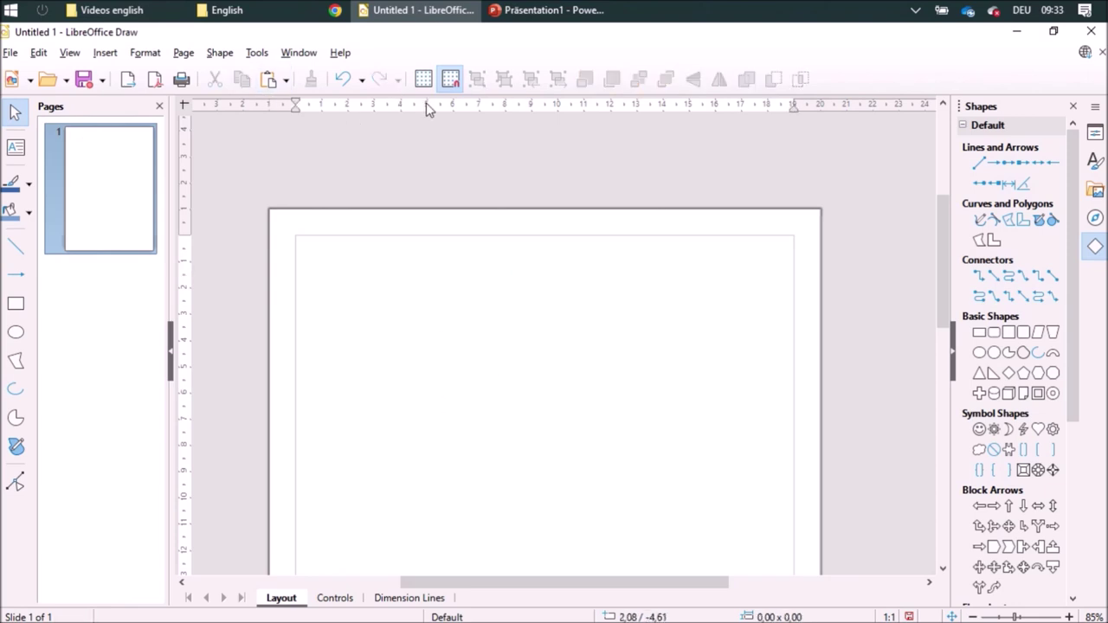
left_click(423, 80)
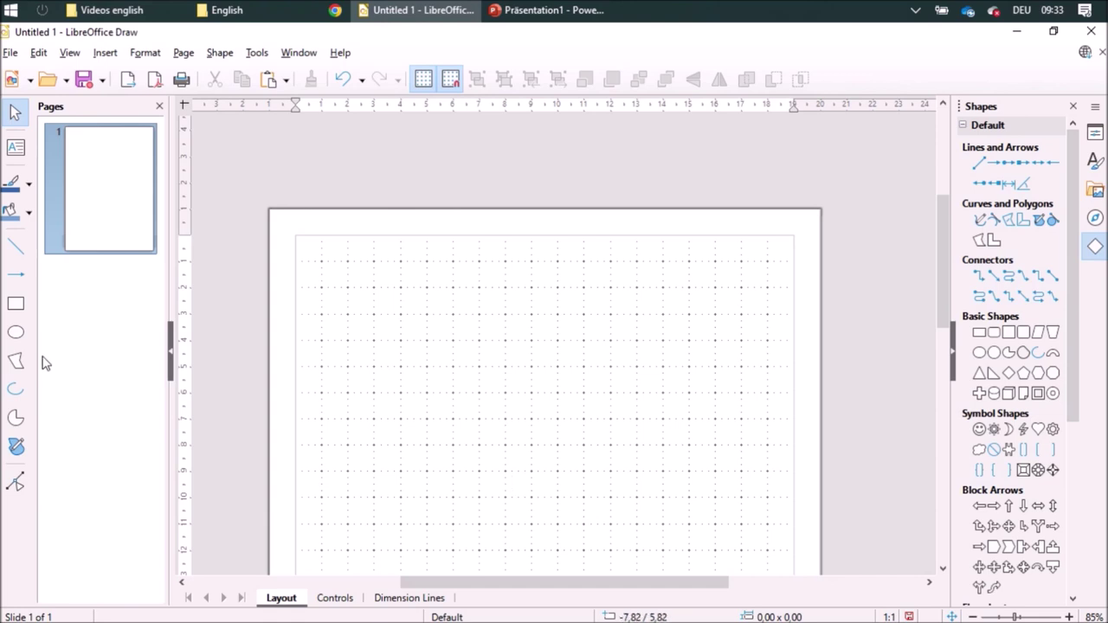
Draw a 5 × 5 square on the grid with the Rectangle tool.
left_click(17, 304)
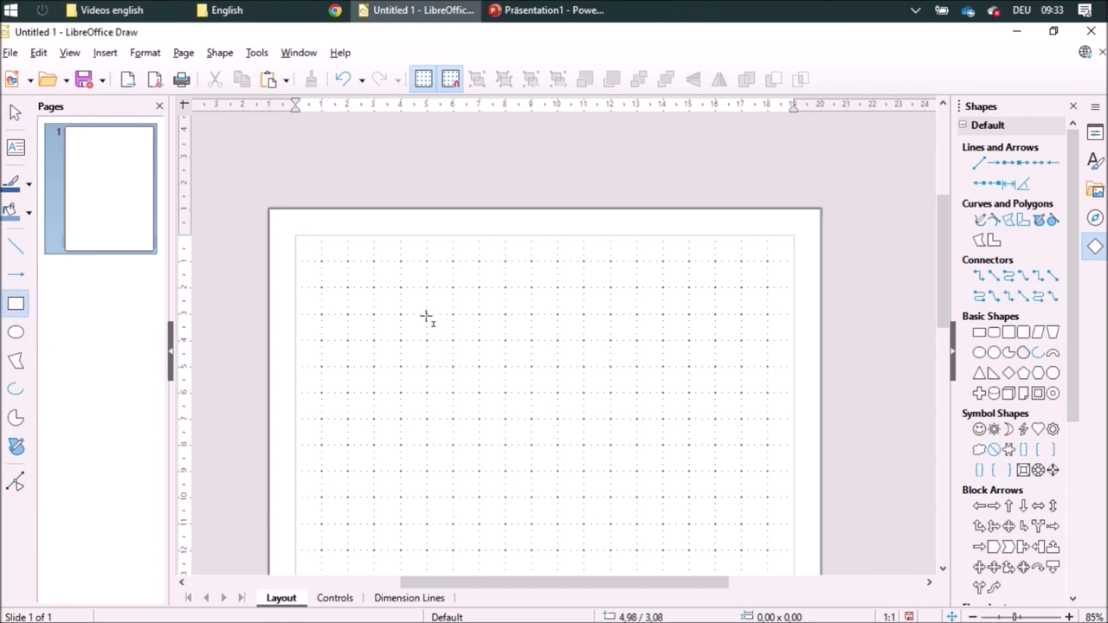
left_click_drag(426, 317, 555, 414)
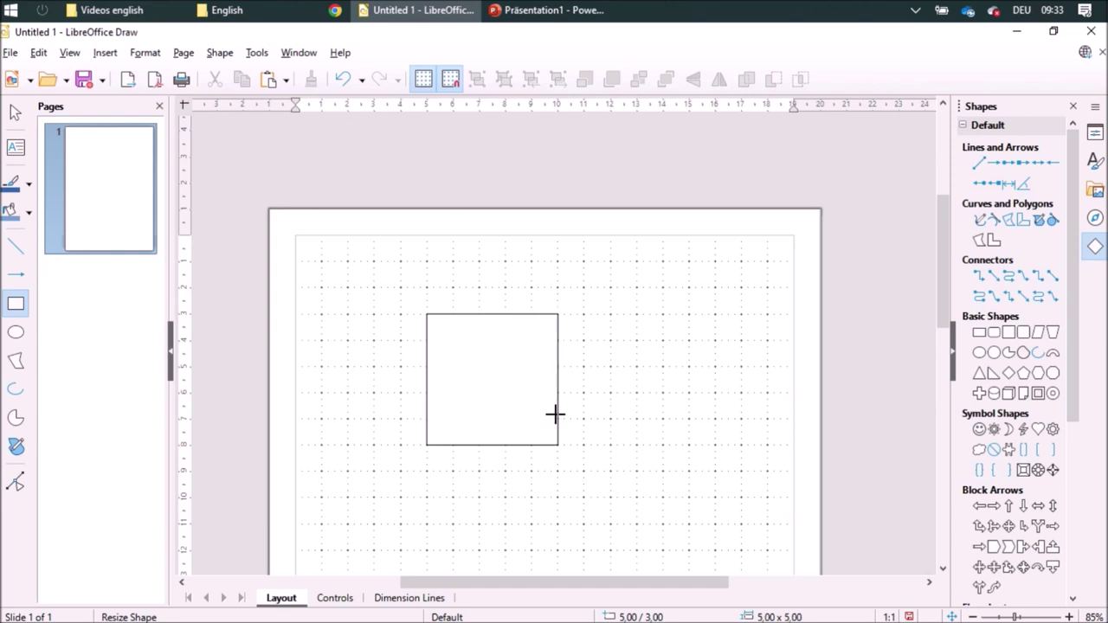
left_click_drag(555, 415, 556, 416)
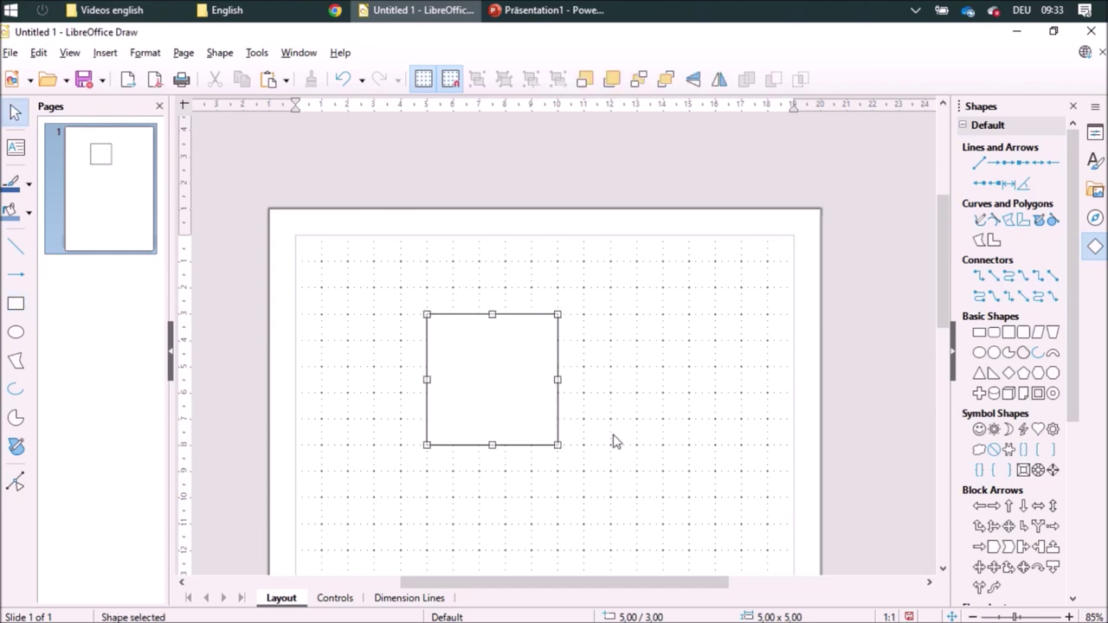
scroll(205, 460, "down", 3)
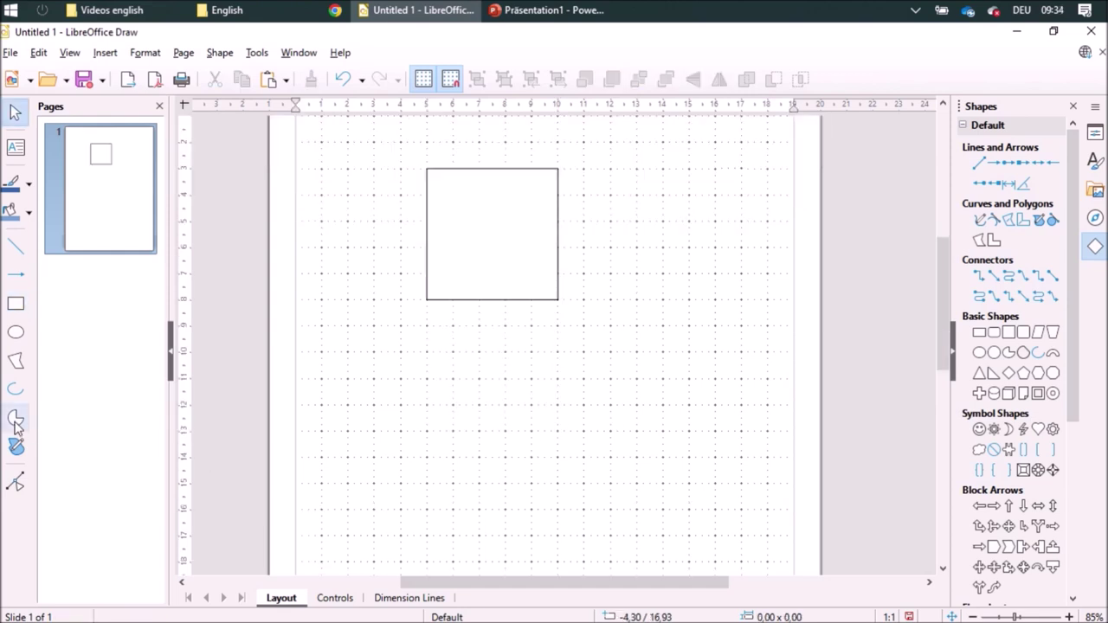
left_click(15, 417)
Draw a quarter-circle sector centred on the square's corner.
left_click_drag(426, 178, 662, 435)
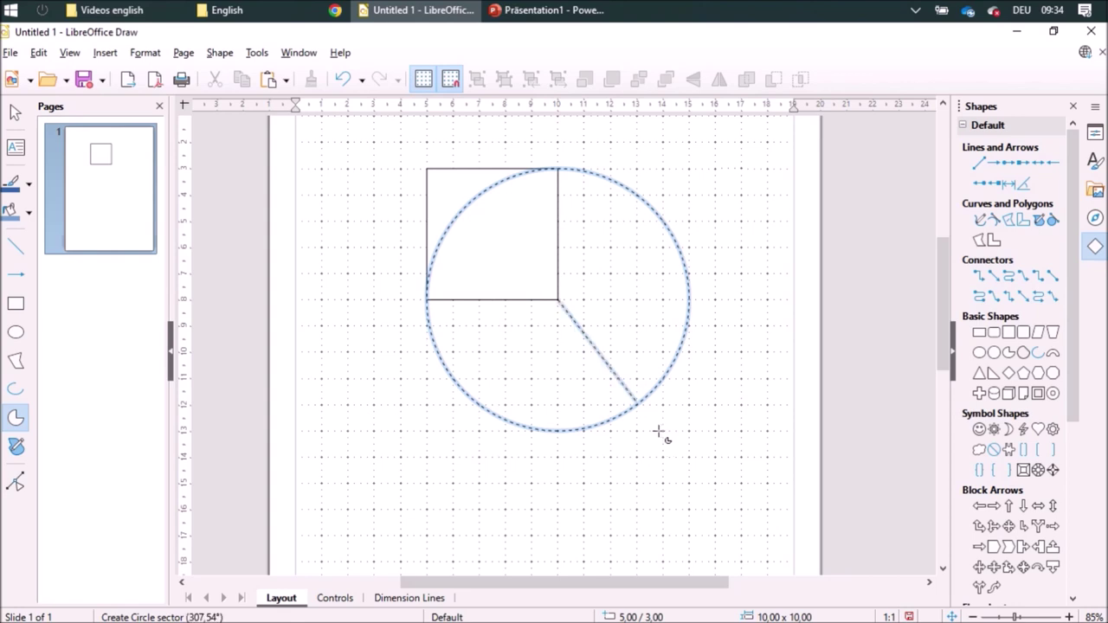
left_click(691, 299)
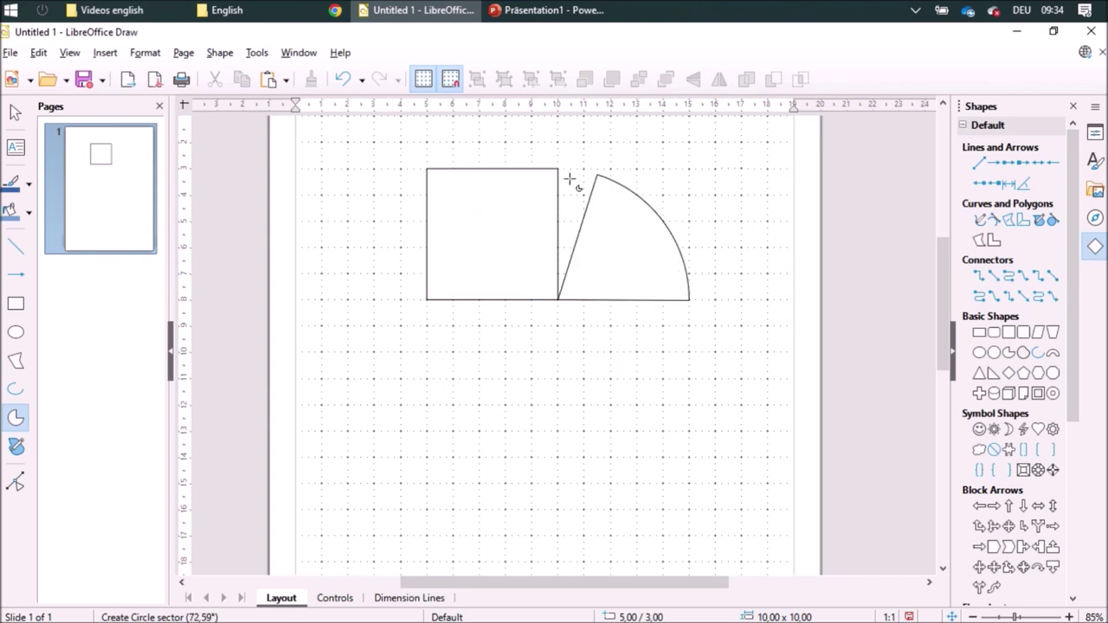
left_click(558, 170)
left_click(749, 475)
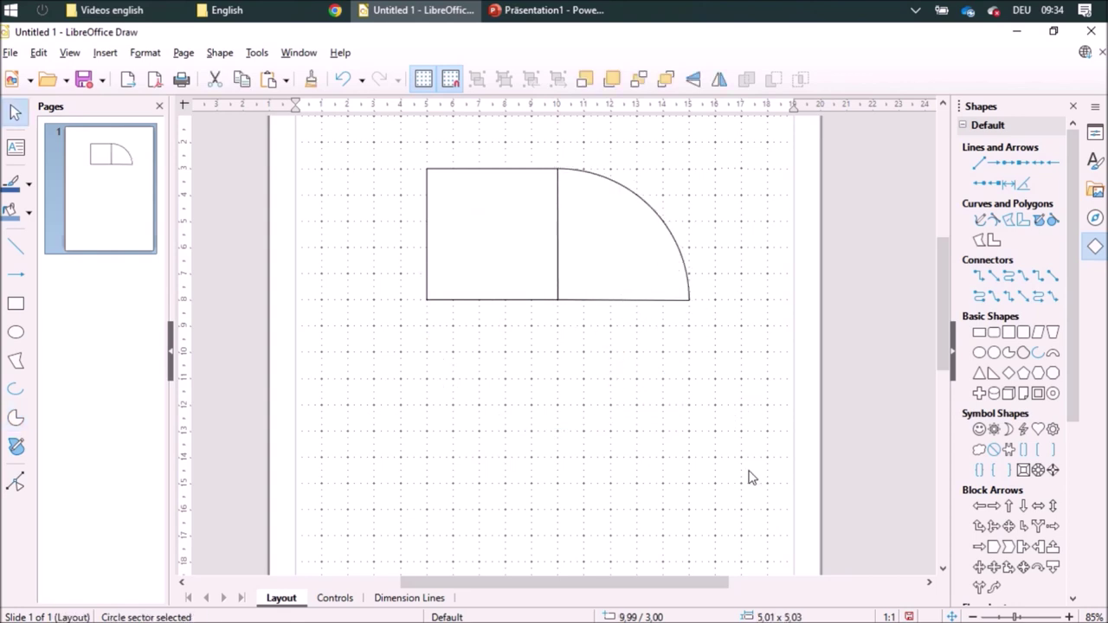
Flip the sector horizontally and vertically, overlap it onto the other sector, and select both.
left_click_drag(606, 233, 662, 279)
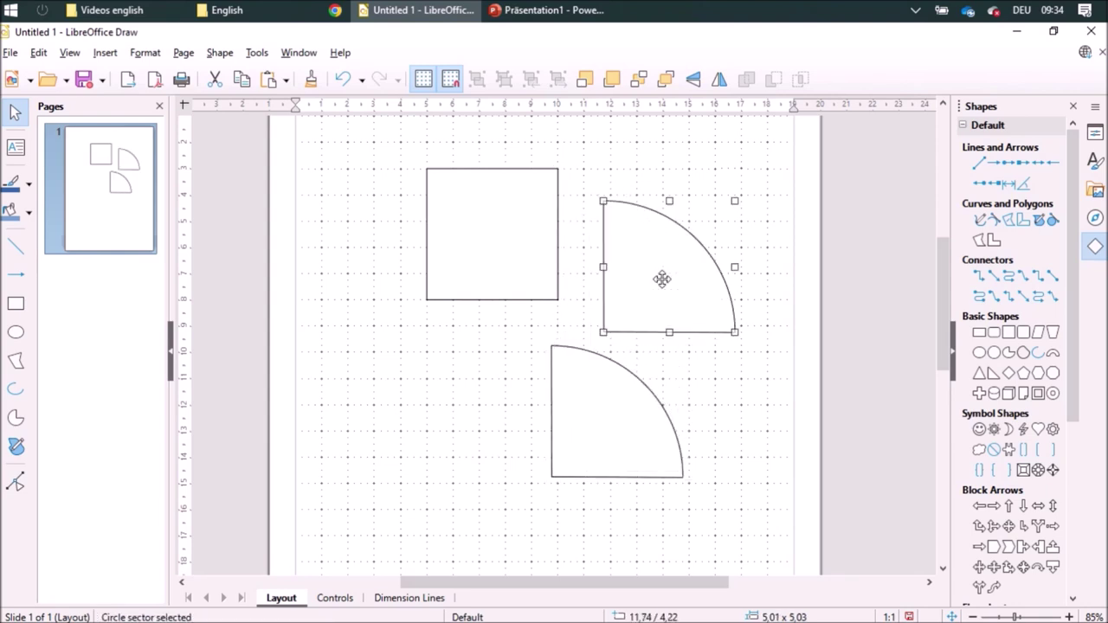
left_click(719, 80)
left_click(693, 80)
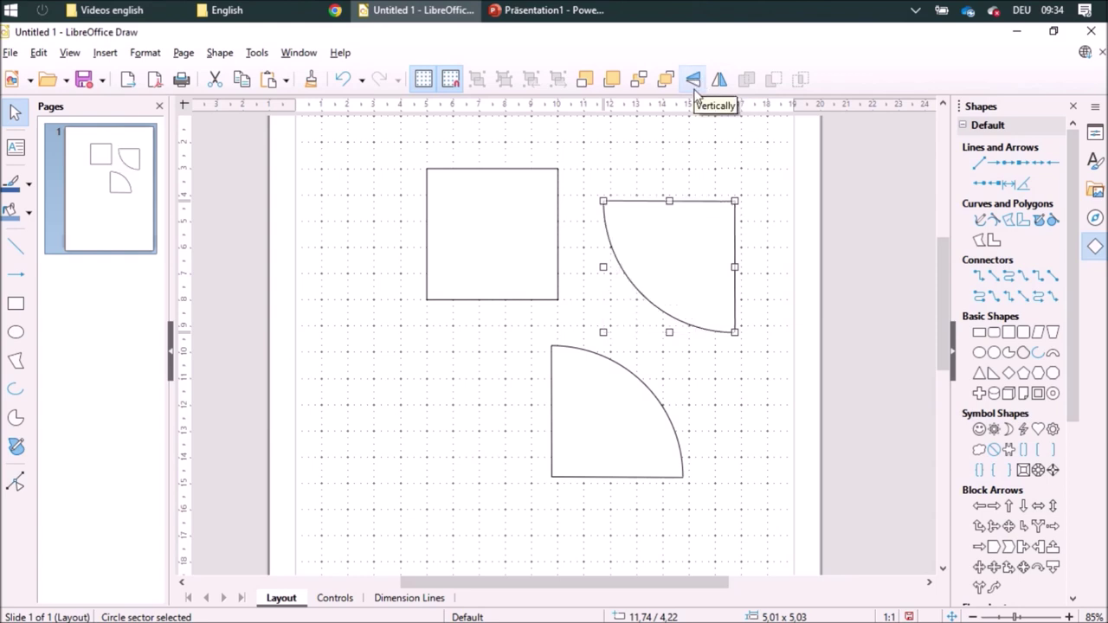
left_click_drag(671, 264, 626, 401)
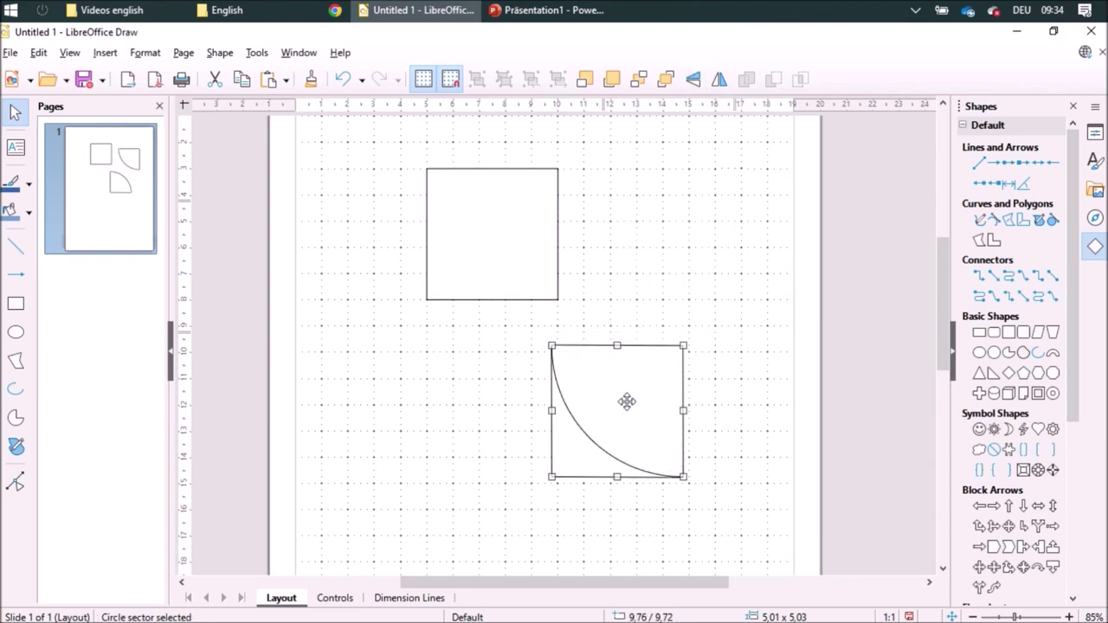
left_click_drag(509, 326, 739, 537)
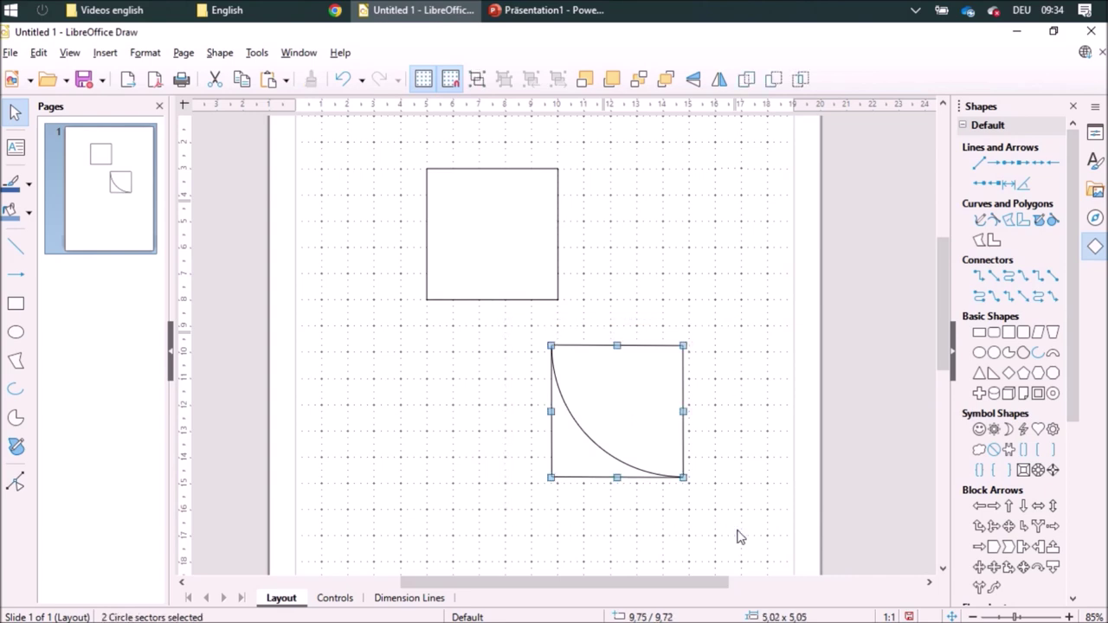
Intersect the two sectors into a lens shape with a dark grey fill.
left_click(798, 82)
left_click(604, 425)
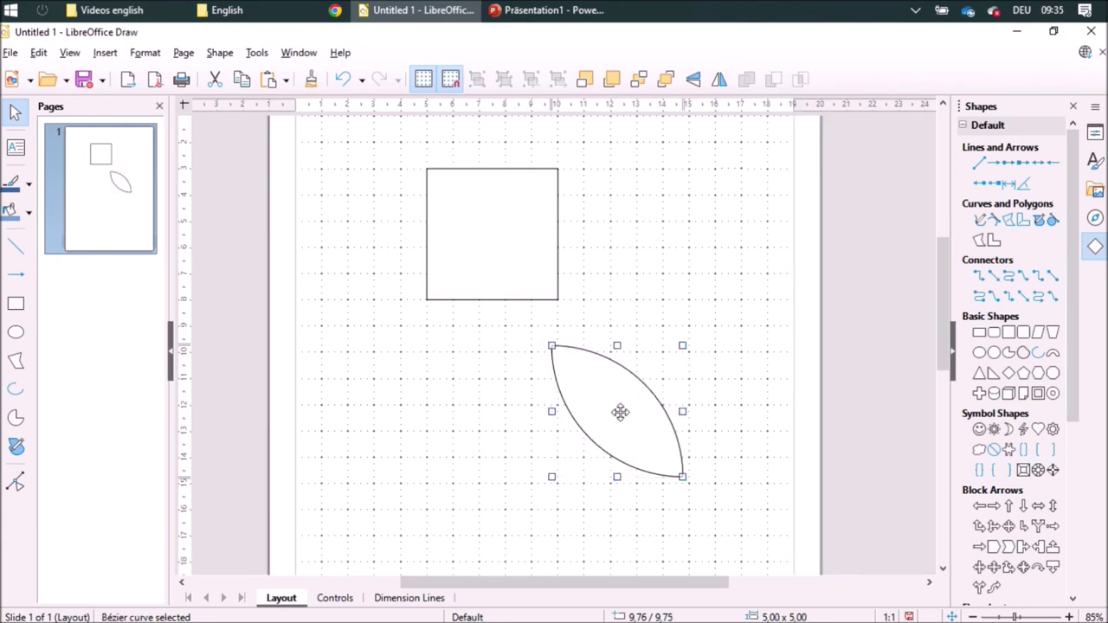
left_click(30, 214)
left_click(101, 228)
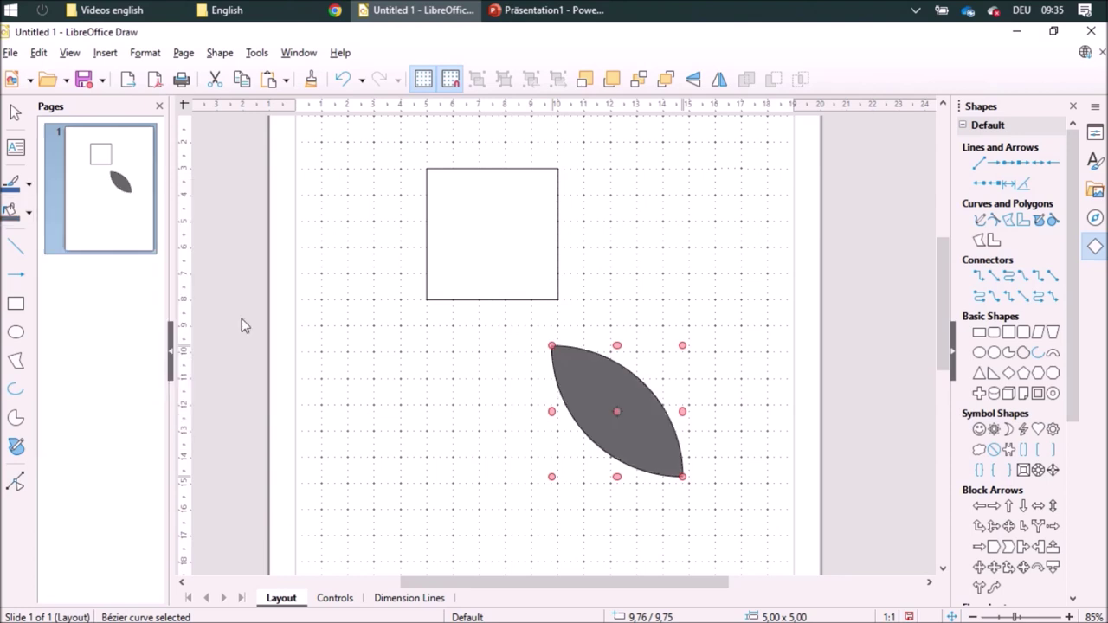
Change the lens fill to lighter Gray and move it up inside the square.
left_click(29, 213)
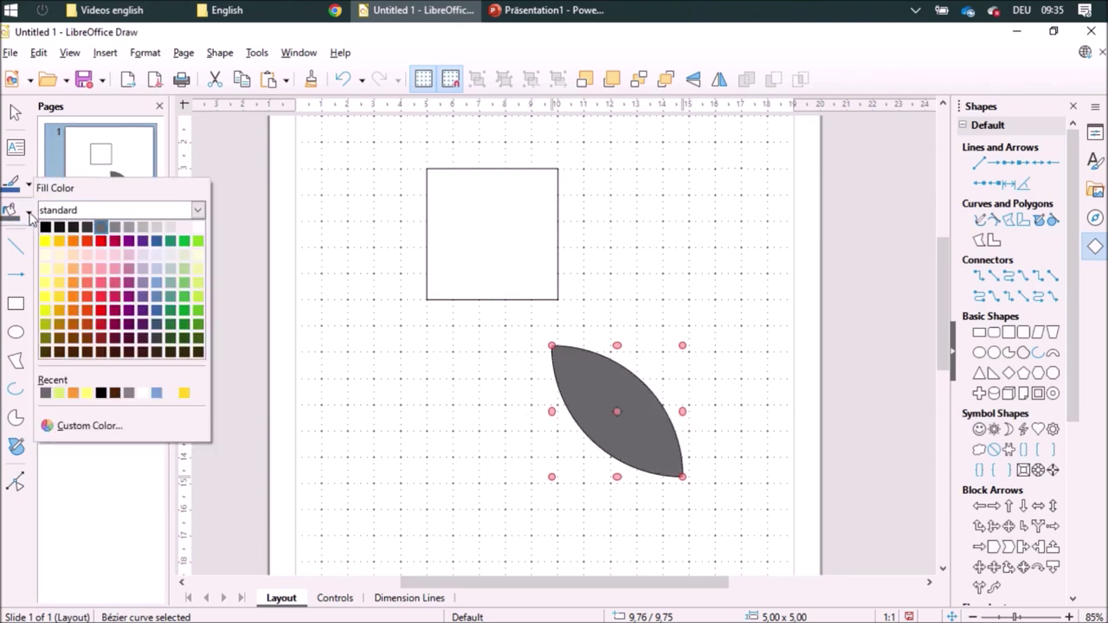
left_click(116, 227)
left_click_drag(594, 404, 474, 208)
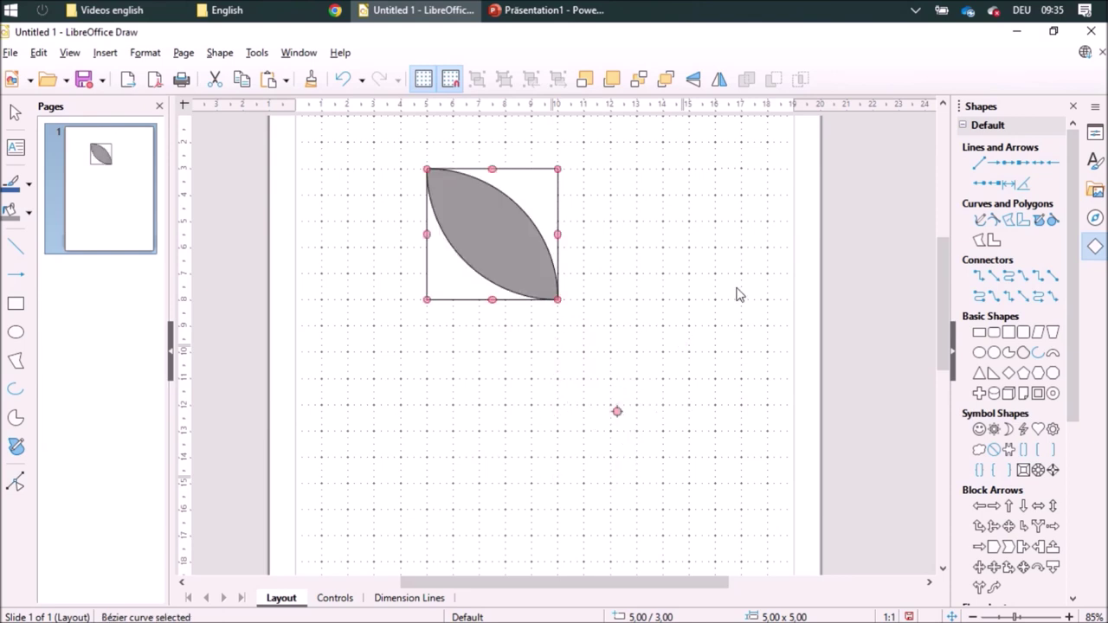
left_click(735, 292)
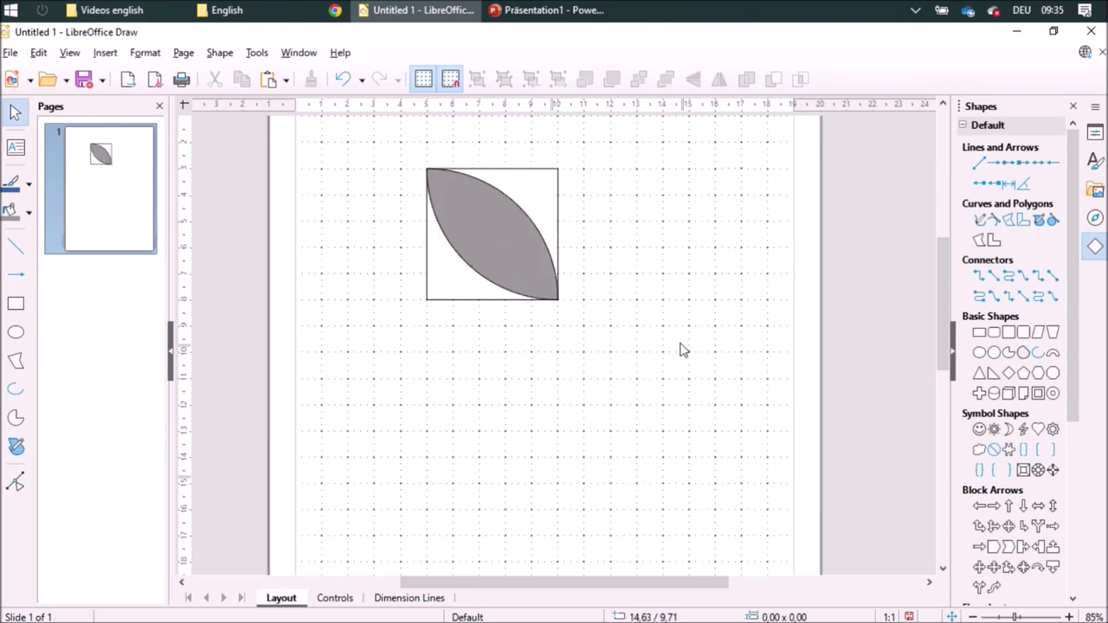